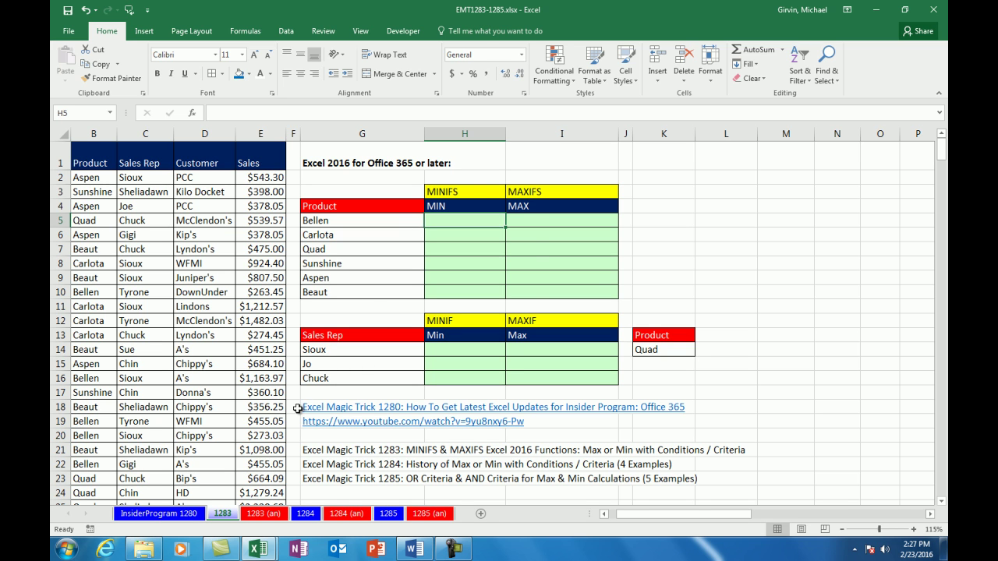
click(472, 192)
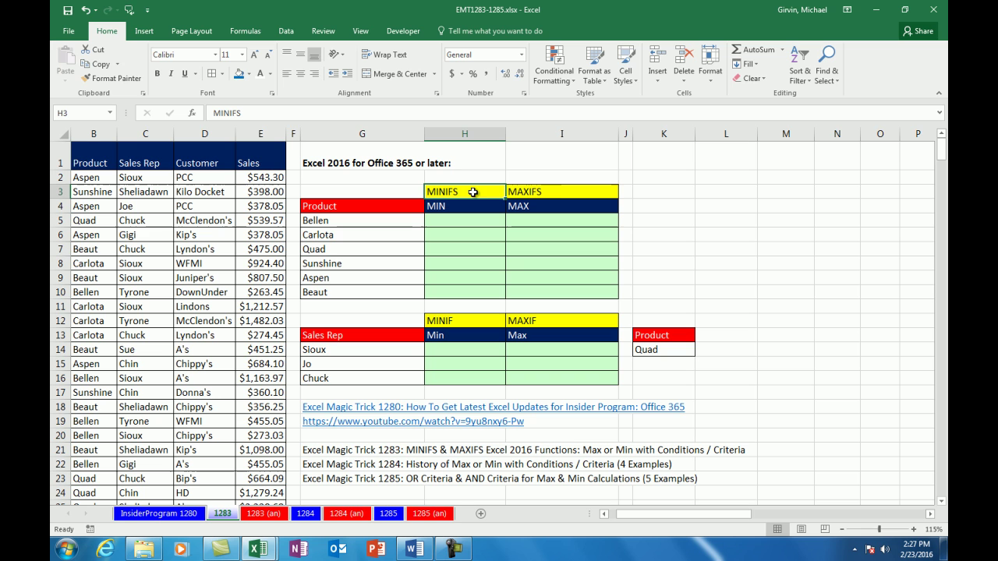
click(555, 195)
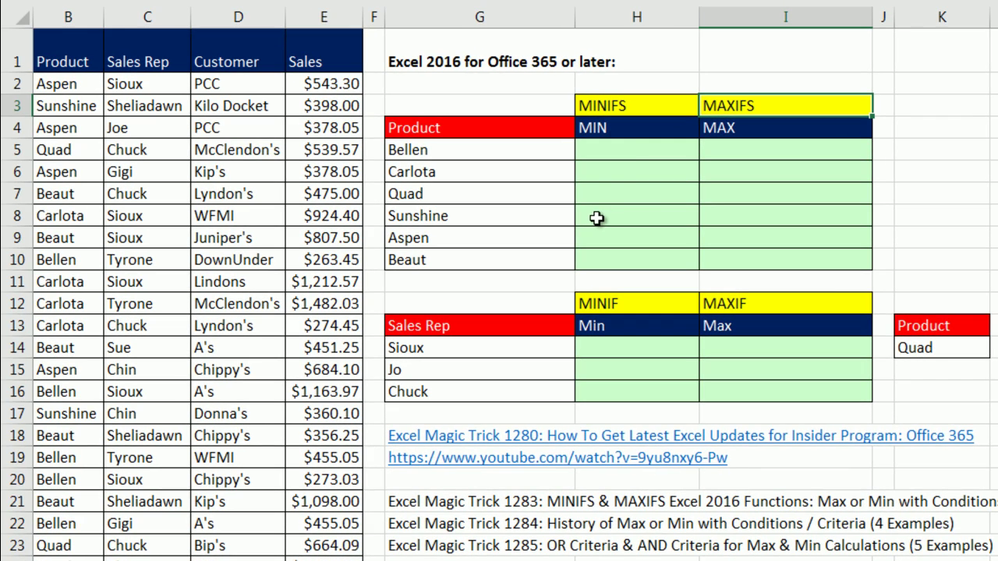
Start a MINIFS formula in H5 for Bellen, using the absolute Sales range $E$2:$E$397 as min_range
click(608, 153)
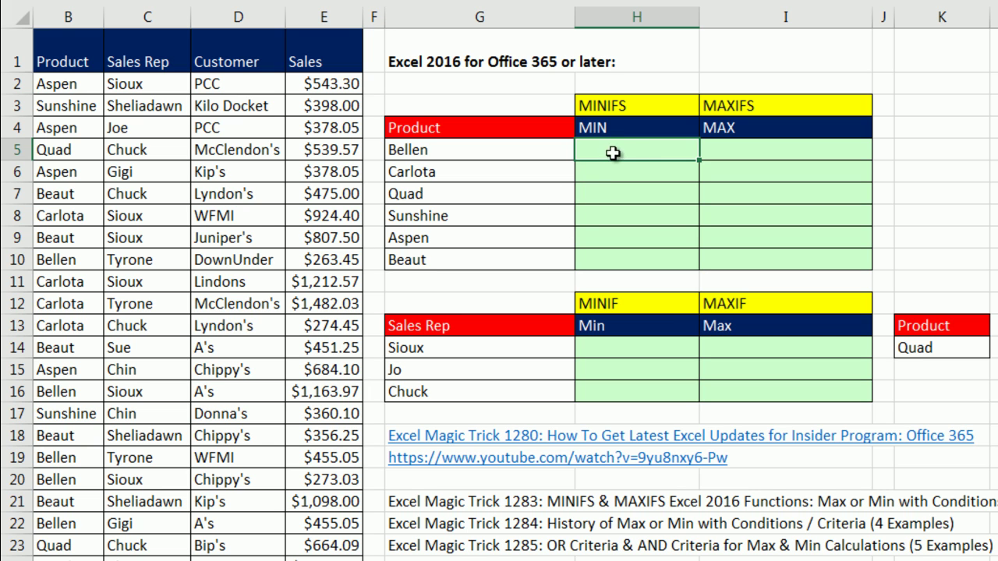
text(=min)
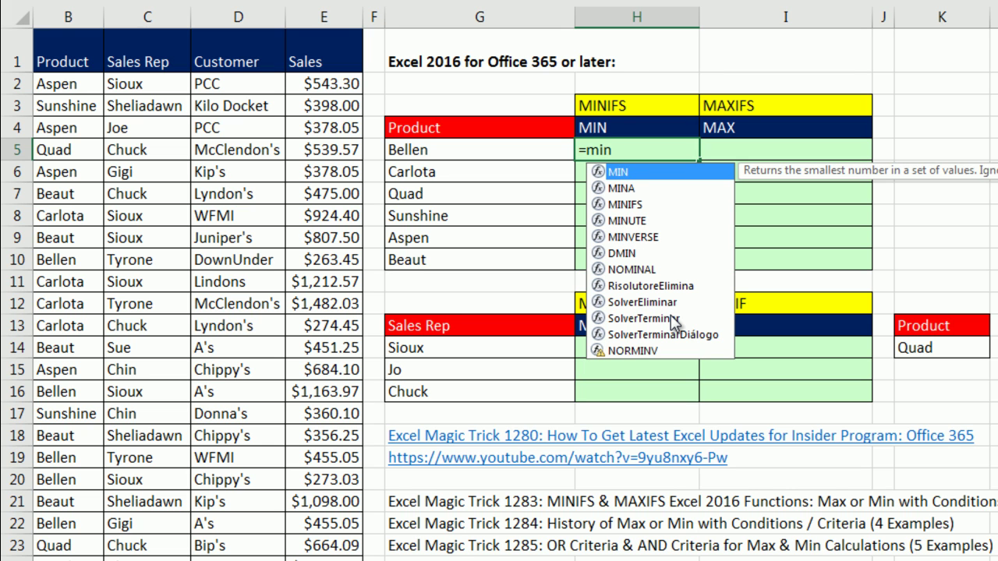
key(Down)
key(Down)
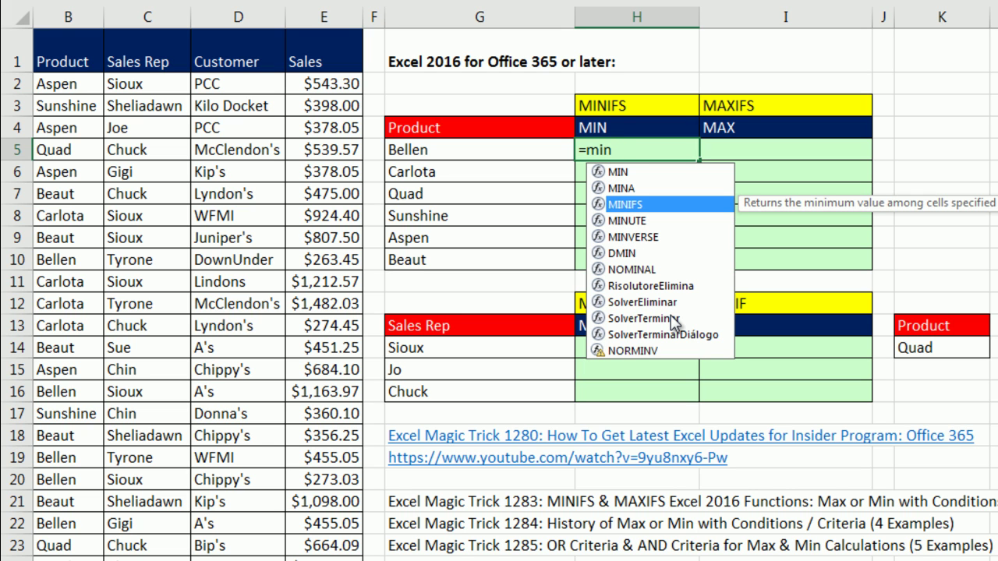
key(Tab)
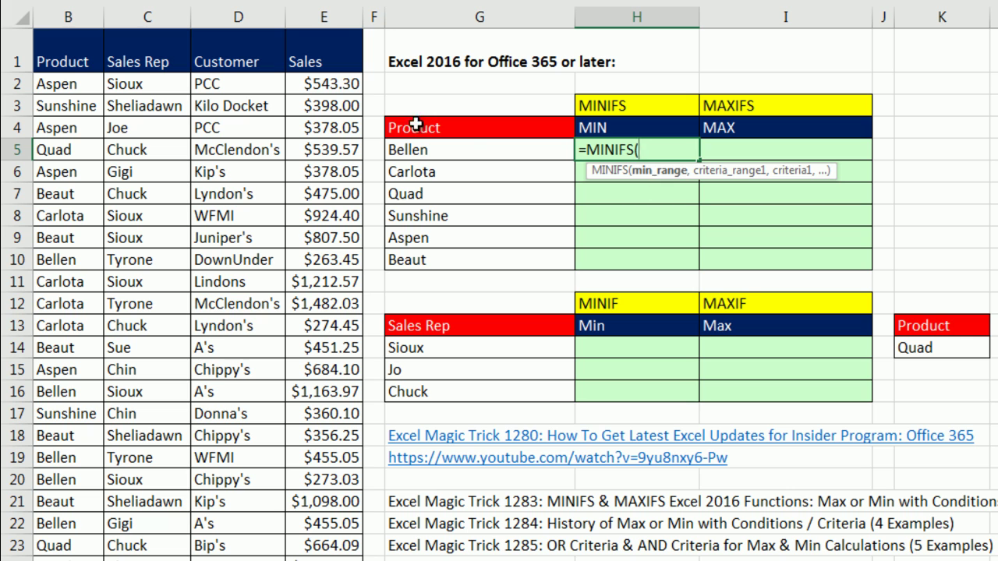
click(331, 86)
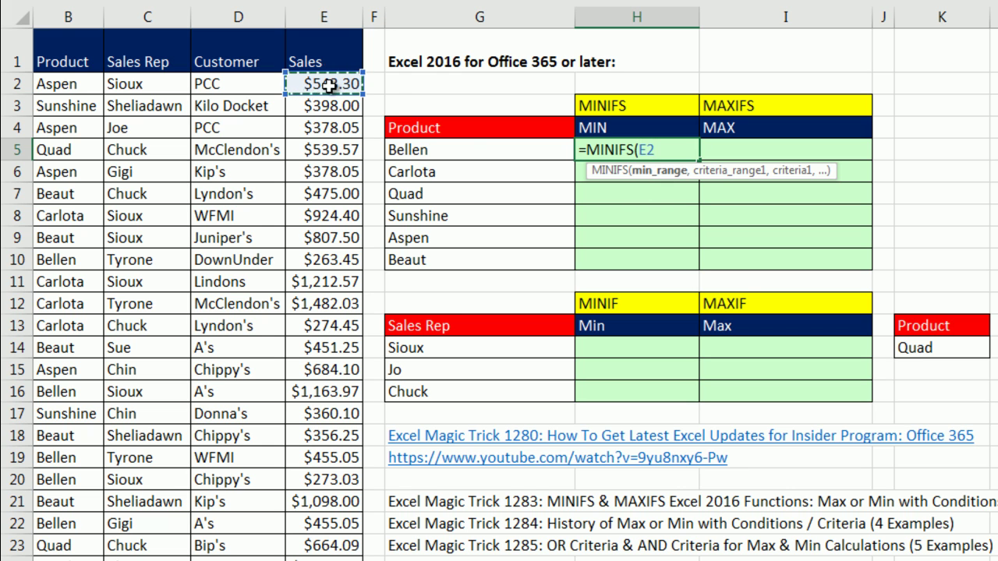
key(ctrl+shift+Down)
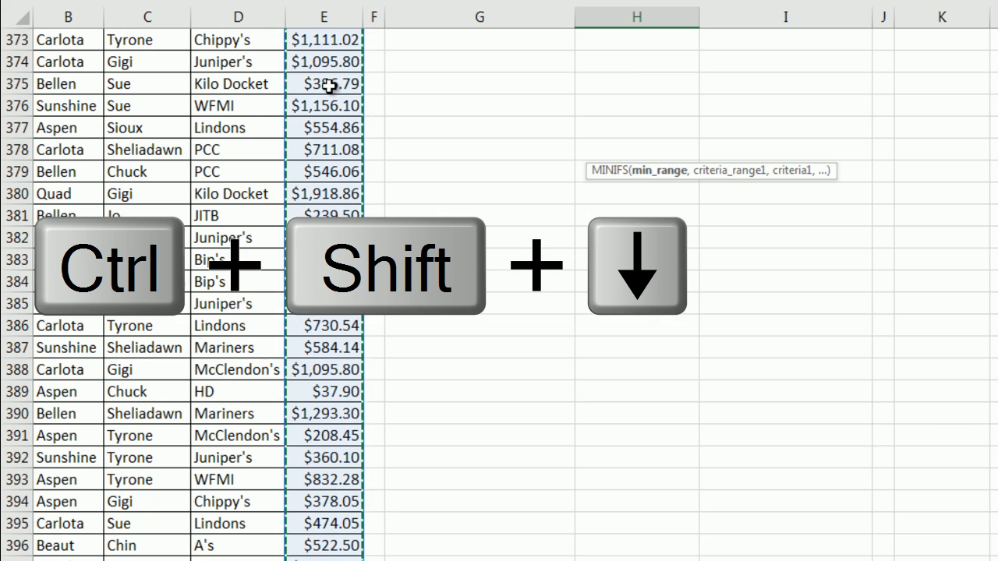
key(F4)
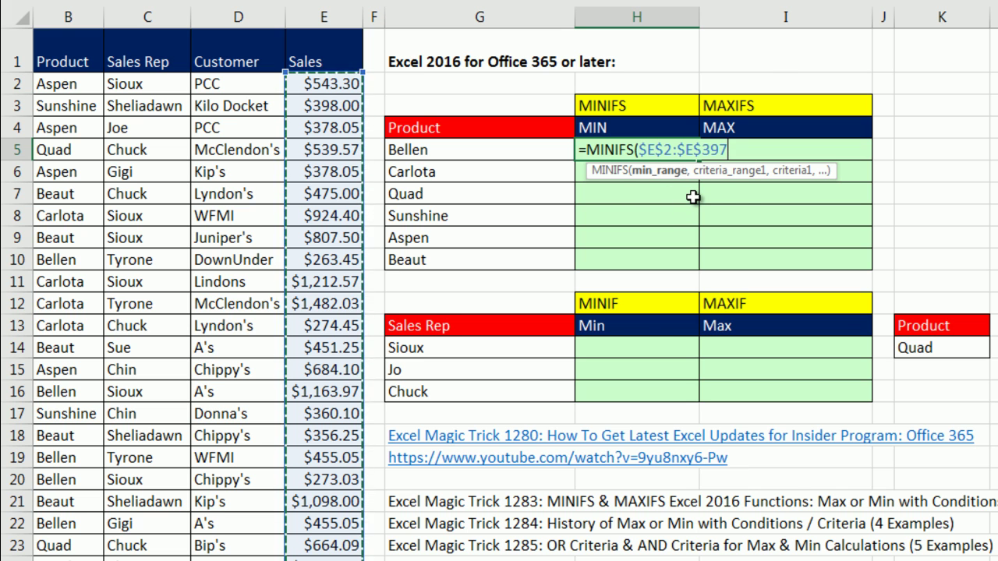
text(,)
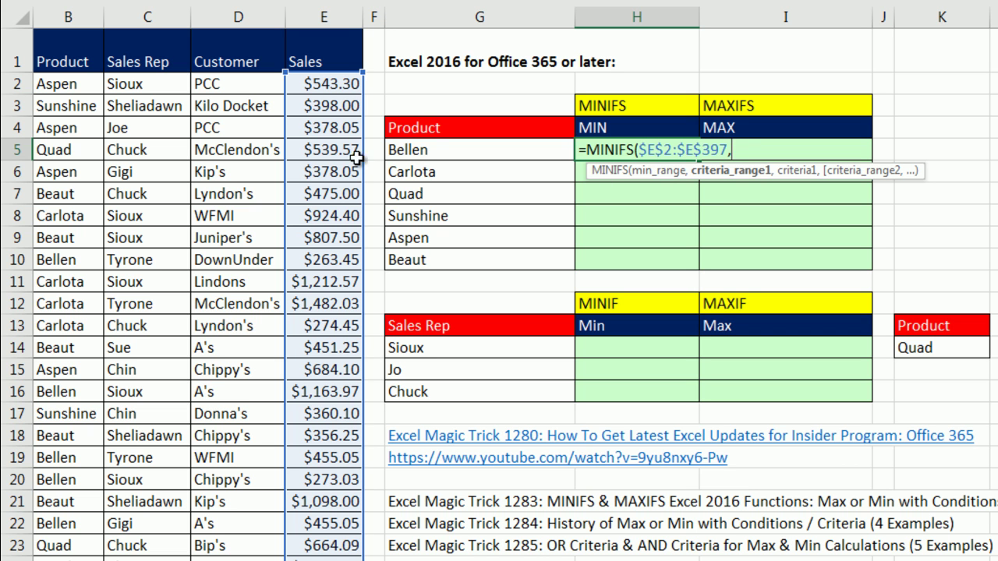
Complete the H5 MINIFS formula with criteria range $B$2:$B$397 and criterion G5, and enter it
click(74, 84)
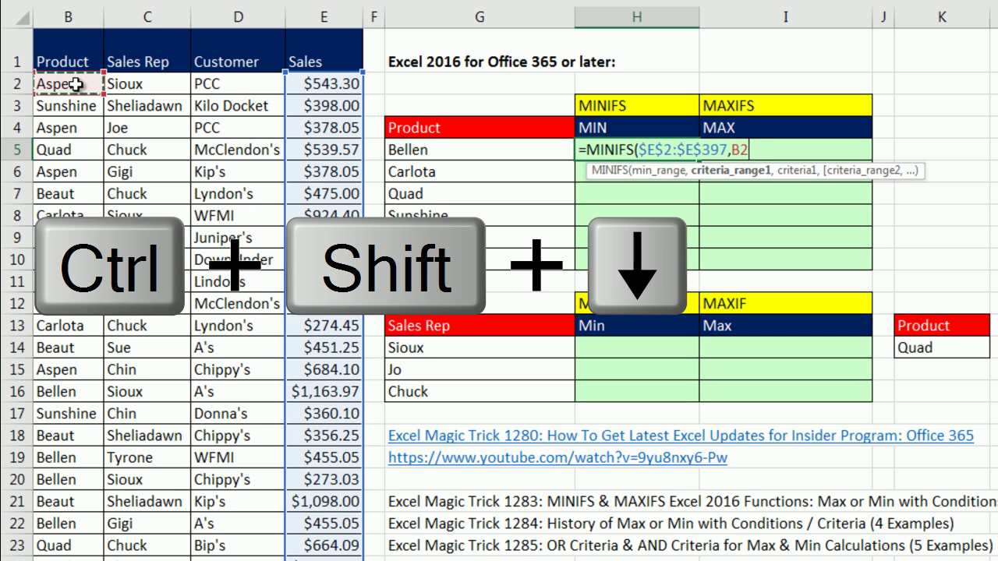
key(ctrl+shift+Down)
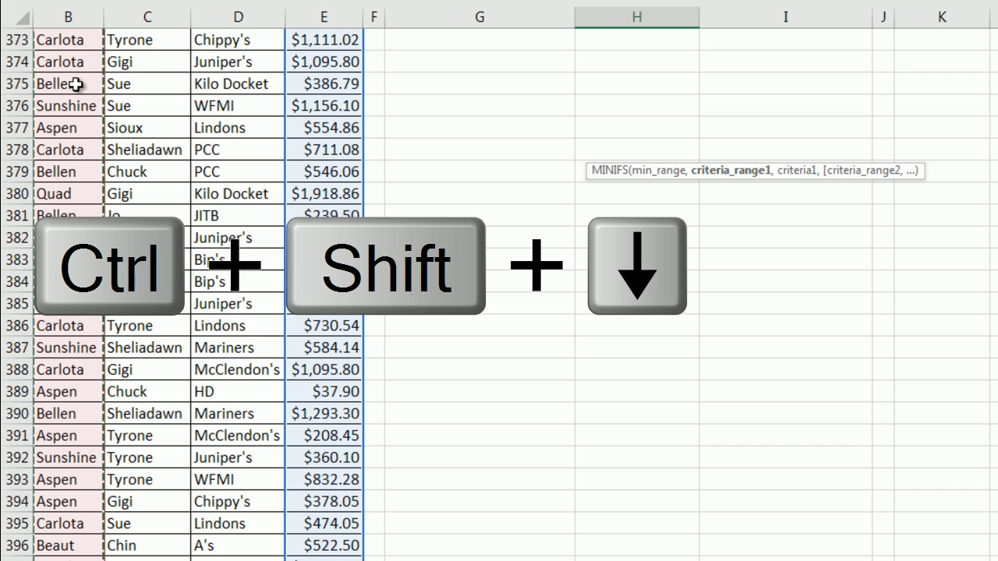
key(F4)
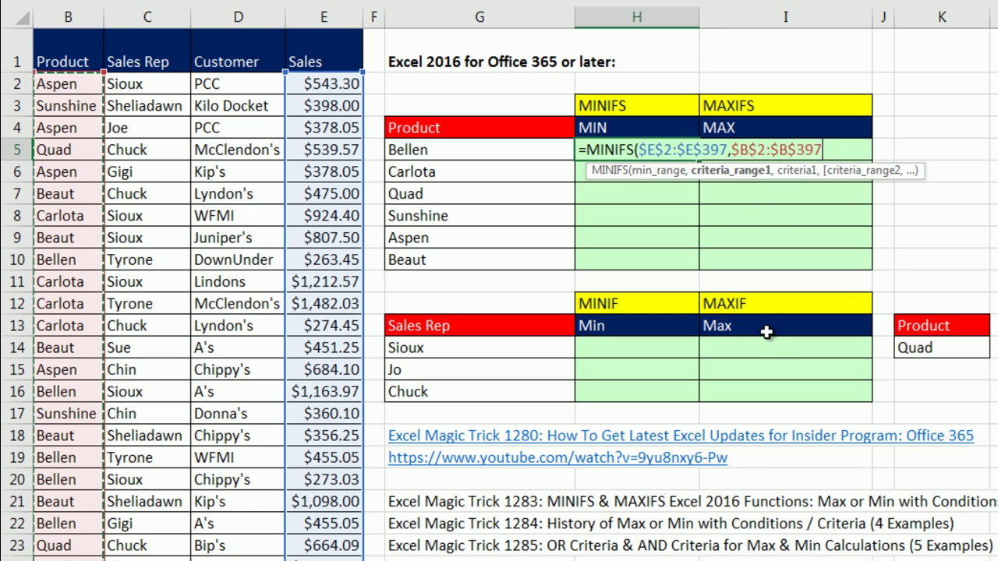
text(,)
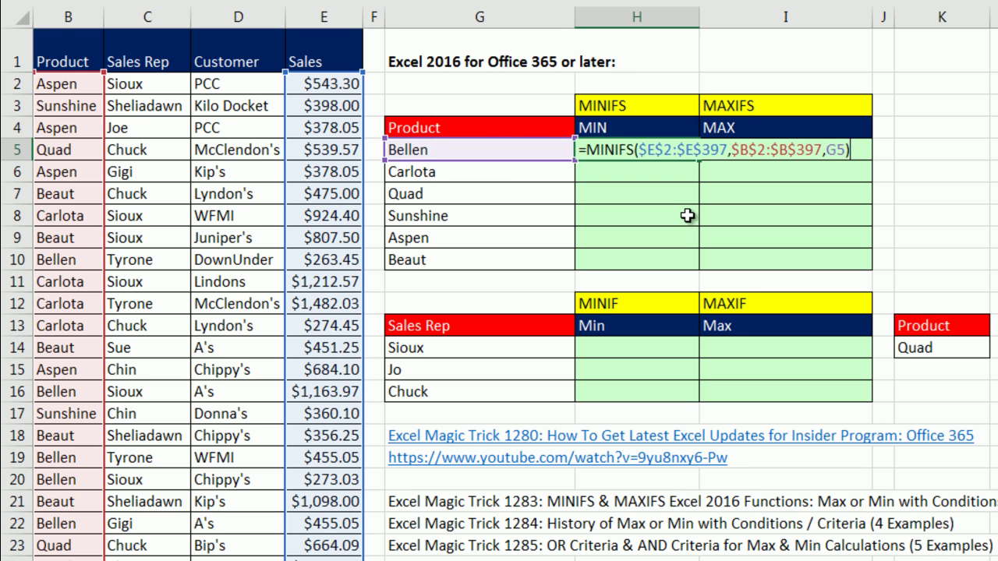
key(ctrl+Return)
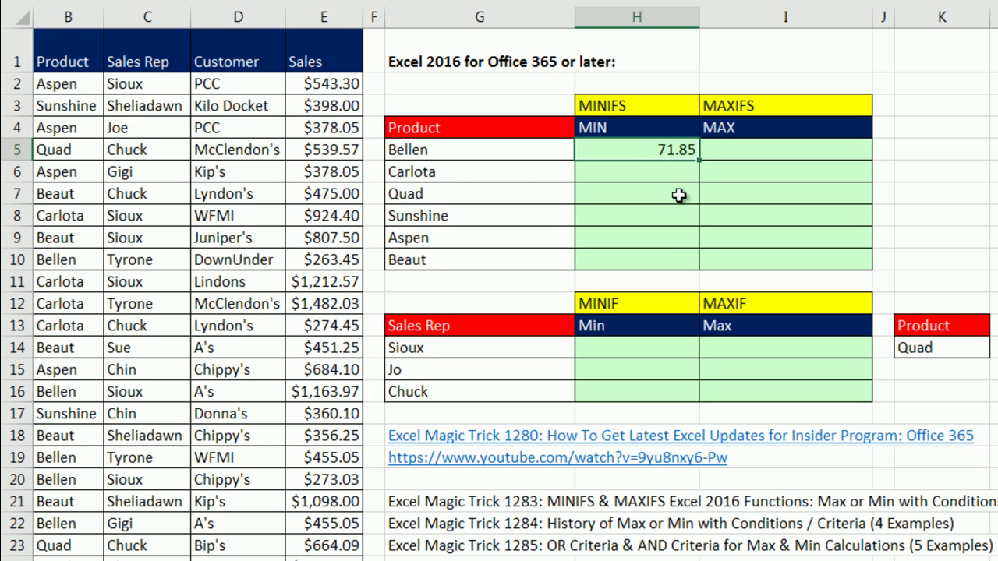
Copy the MINIFS formula from H5 down to H10 and check the cell references in the last cell
double_click(699, 161)
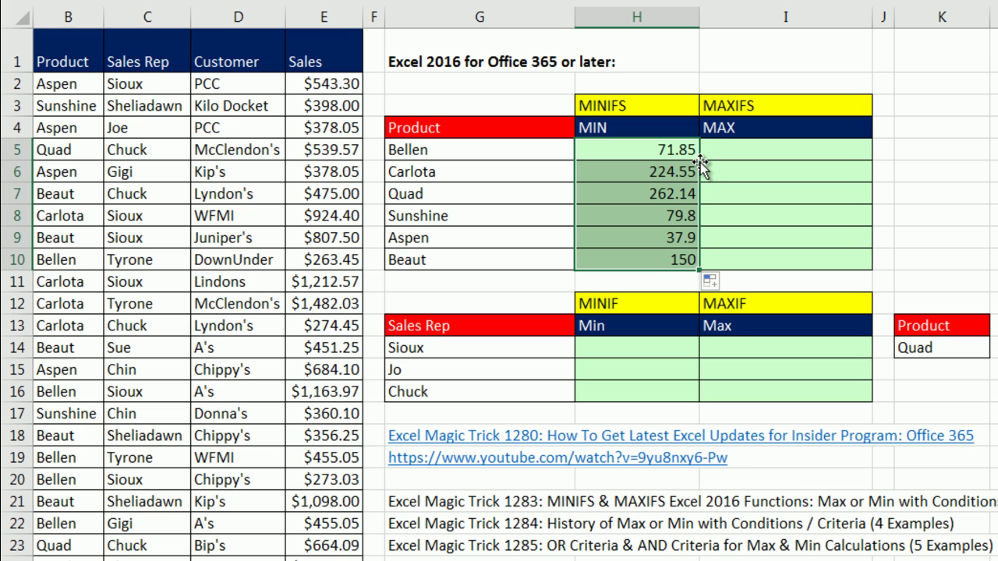
click(616, 256)
key(F2)
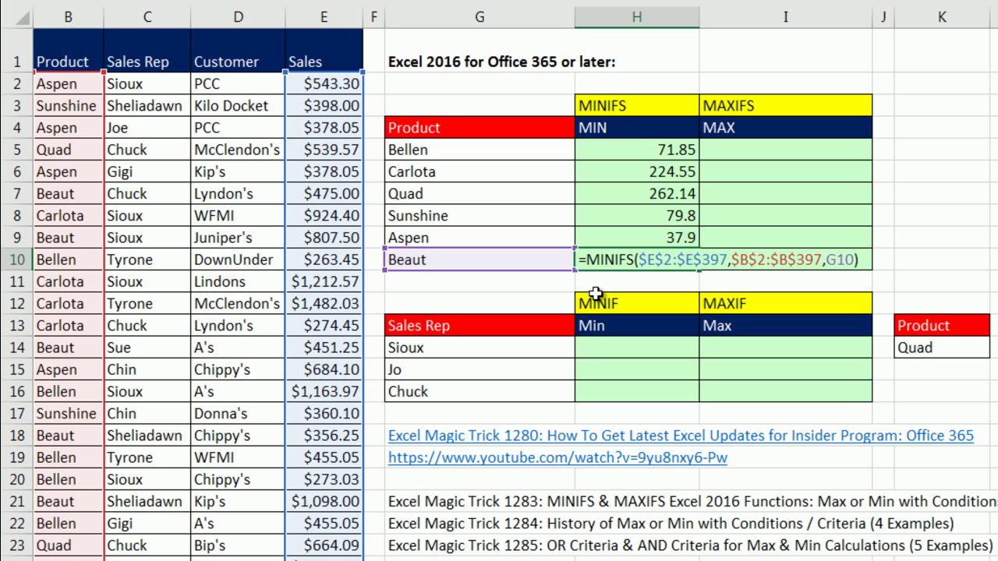
key(ctrl+Return)
Start a MAXIFS formula in I5 for Bellen, using the absolute Sales range $E$2:$E$397 as max_range
click(788, 143)
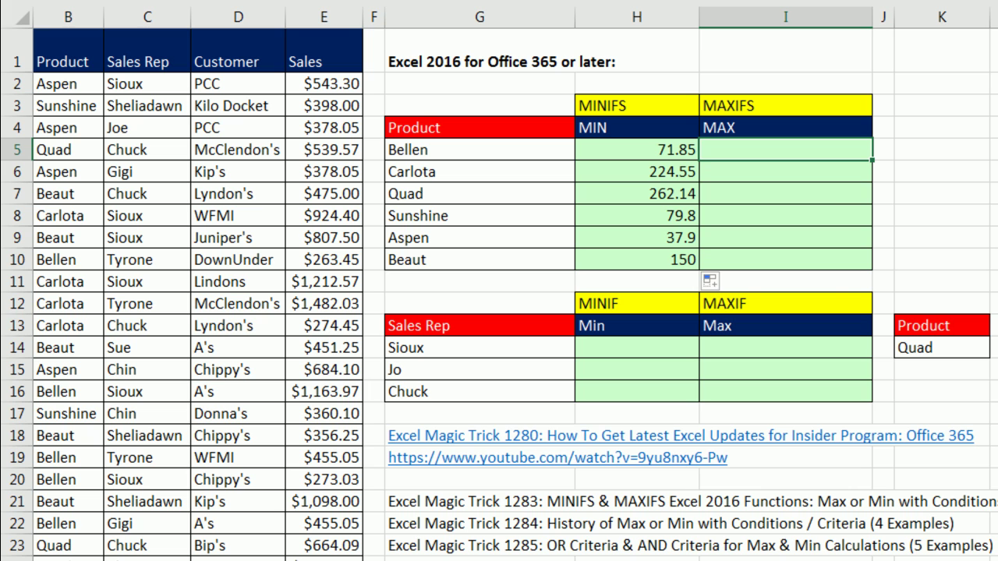
text(=maxi)
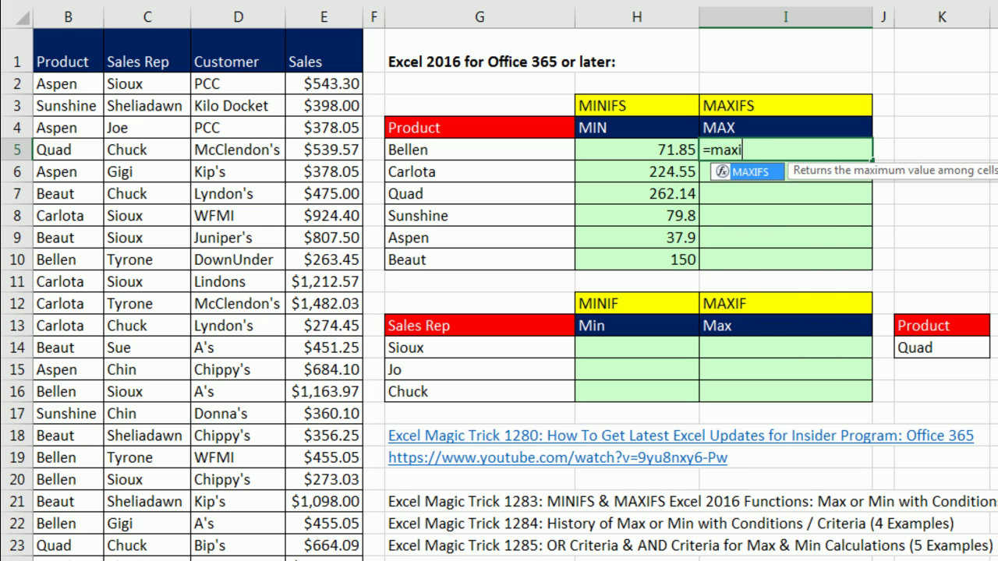
text(fs)
key(Tab)
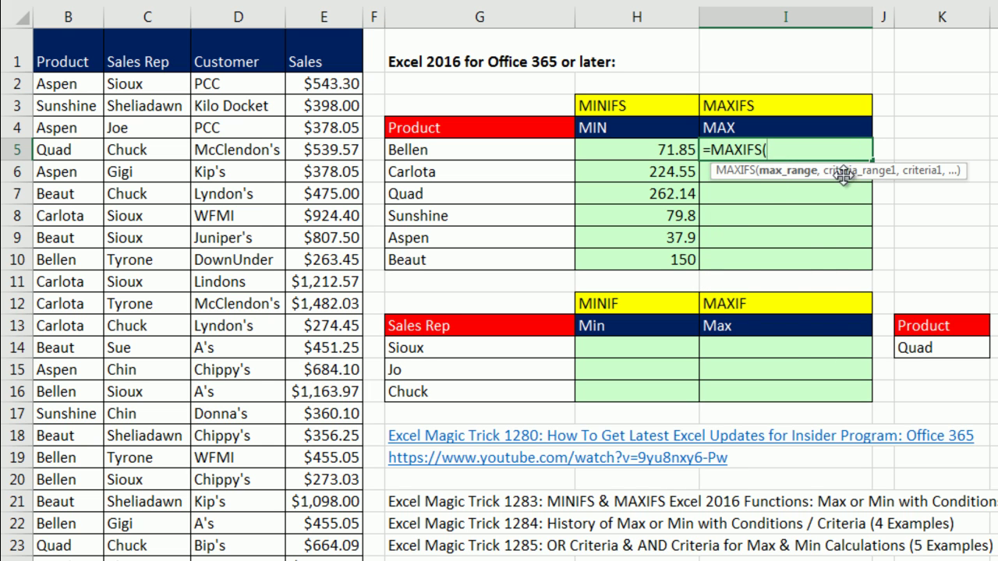
click(320, 84)
key(ctrl+shift+Down)
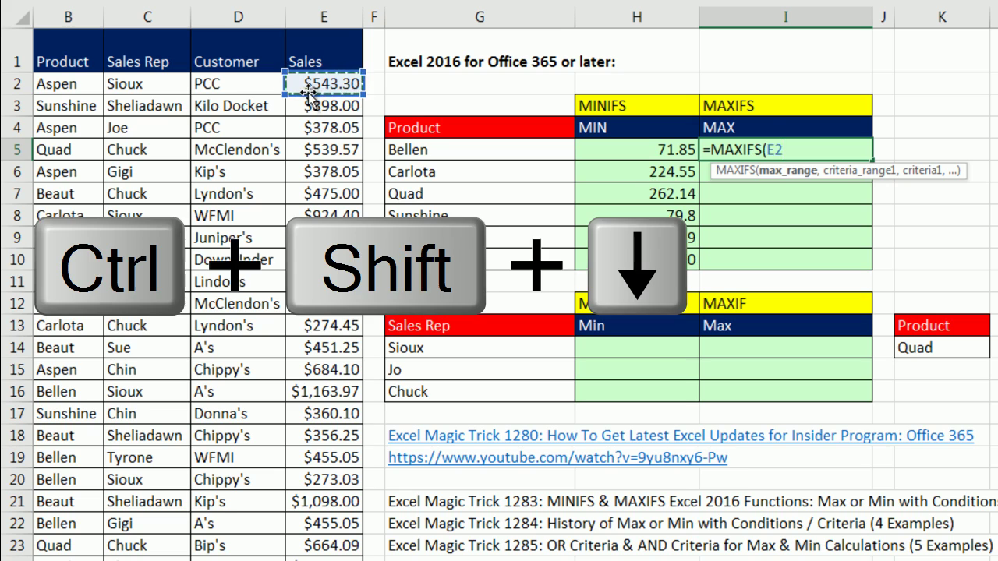
key(F4)
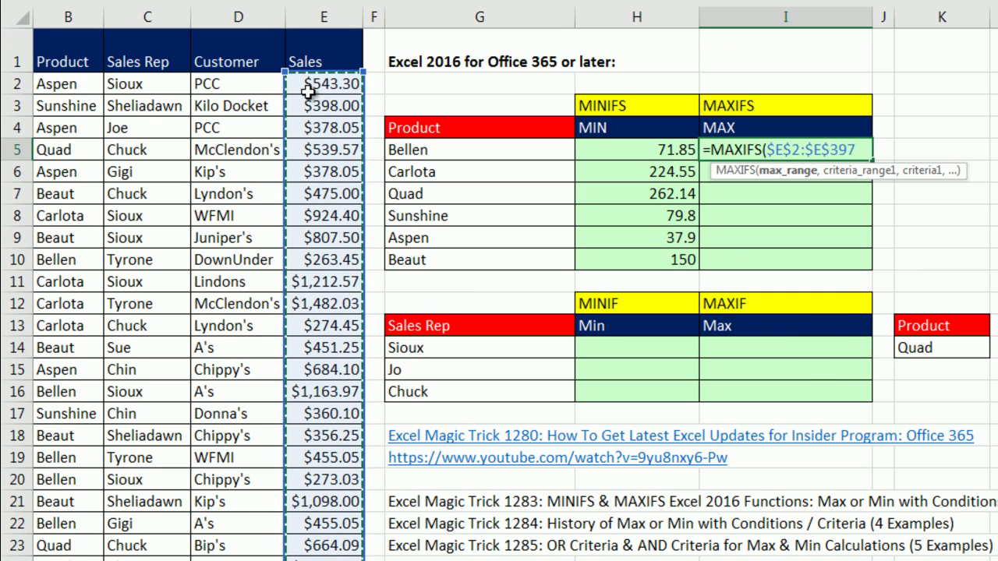
text(,)
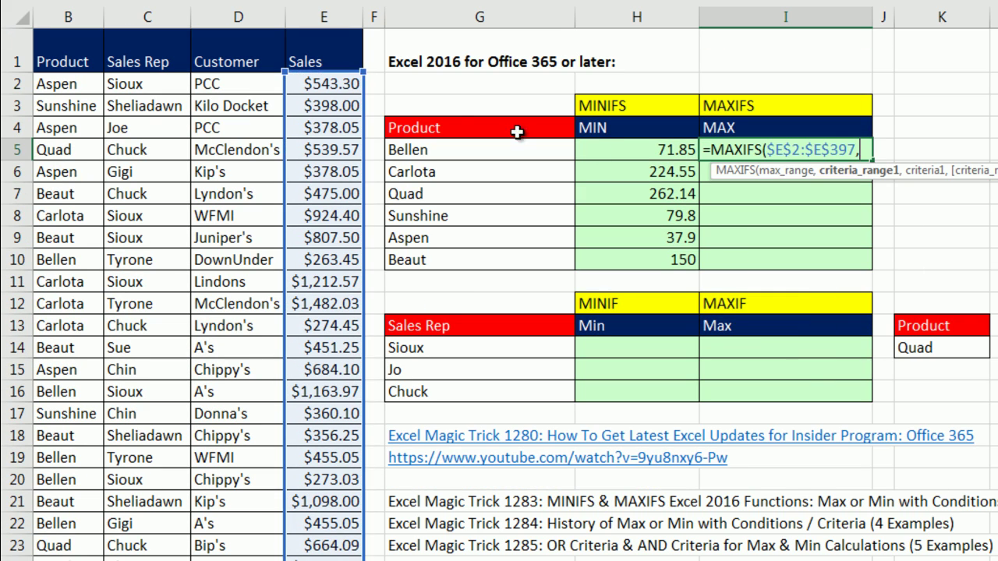
Complete the I5 MAXIFS formula with criteria range $B$2:$B$397 and criterion G5, and enter it
click(71, 87)
key(ctrl+shift+Down)
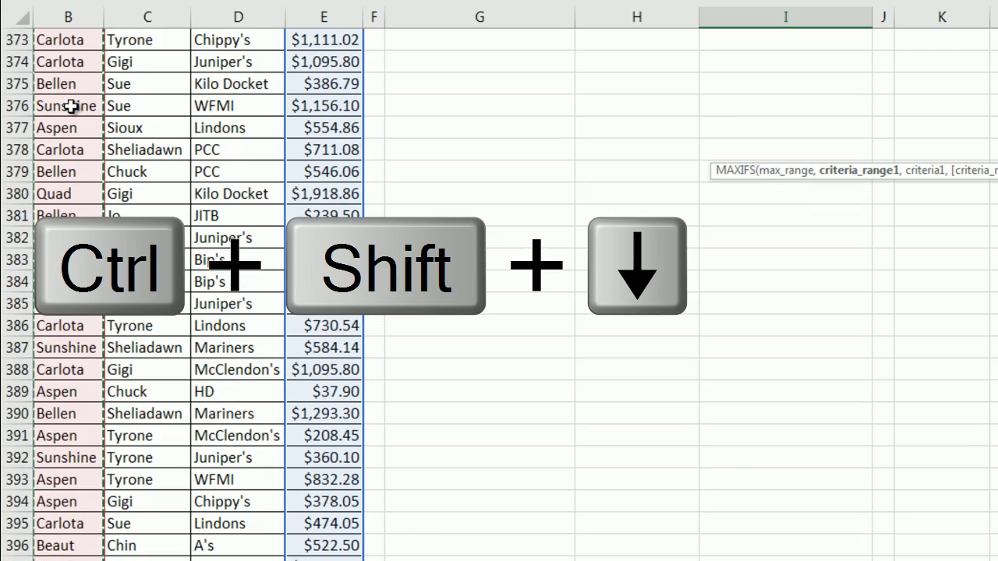
key(F4)
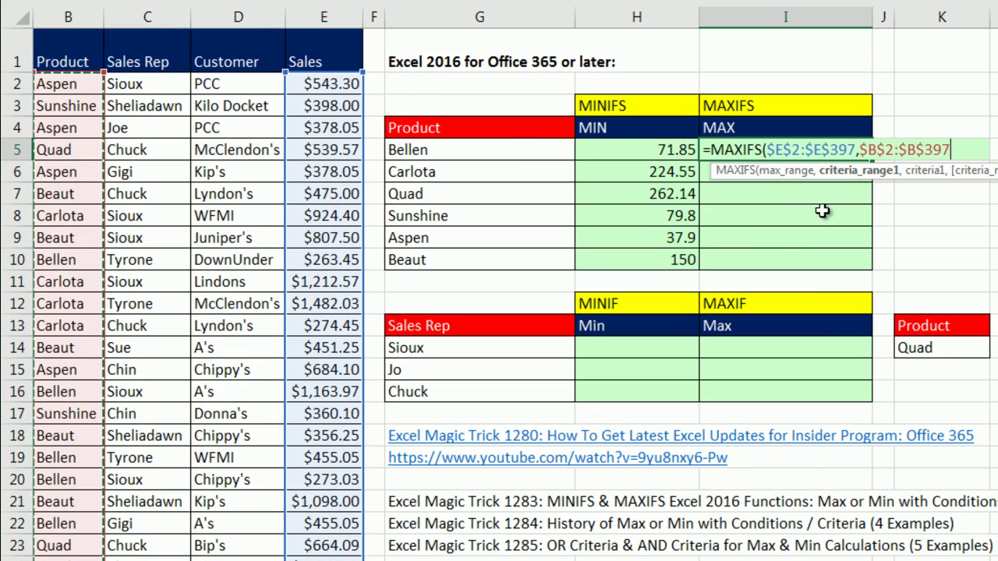
text(,)
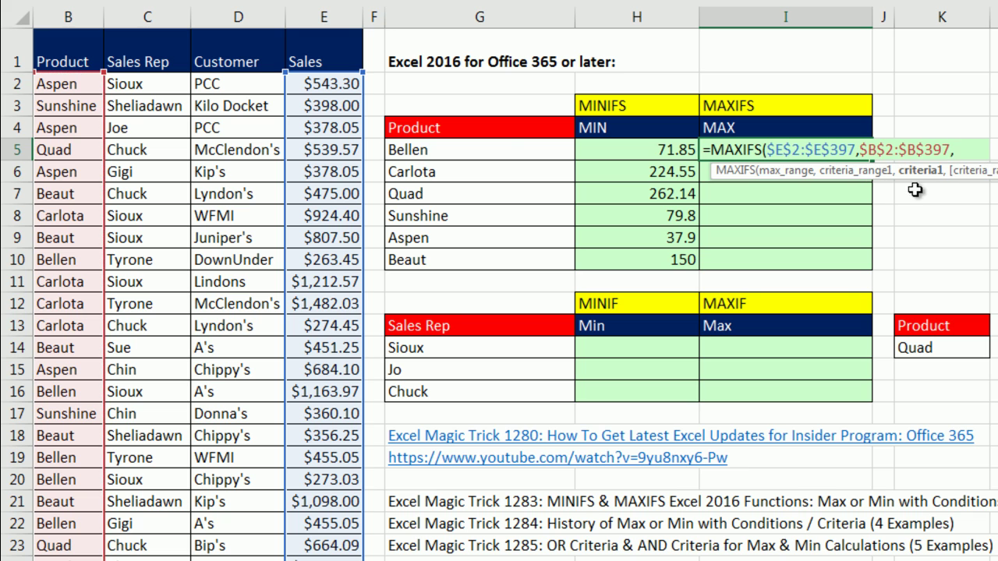
click(505, 149)
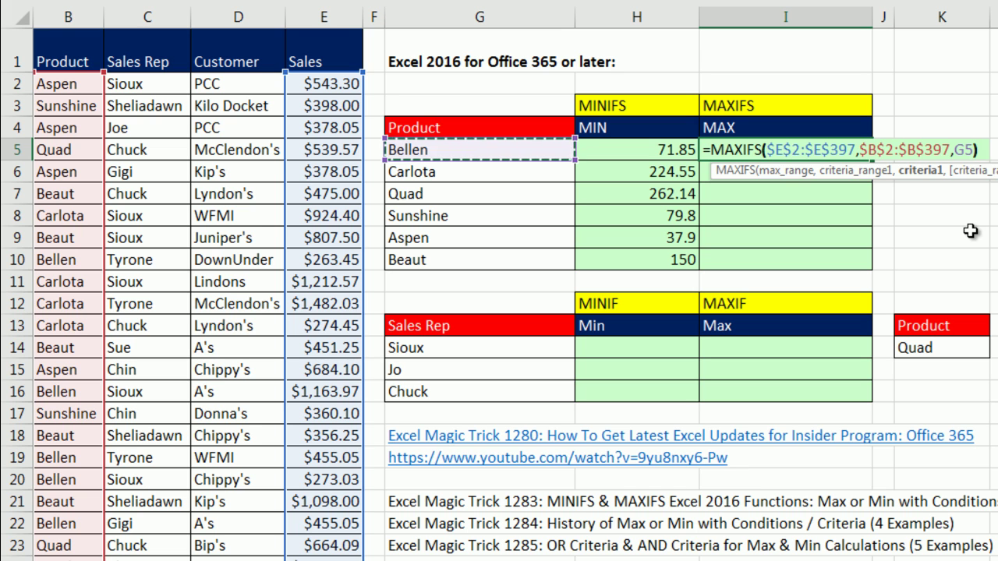
text())
key(ctrl+Return)
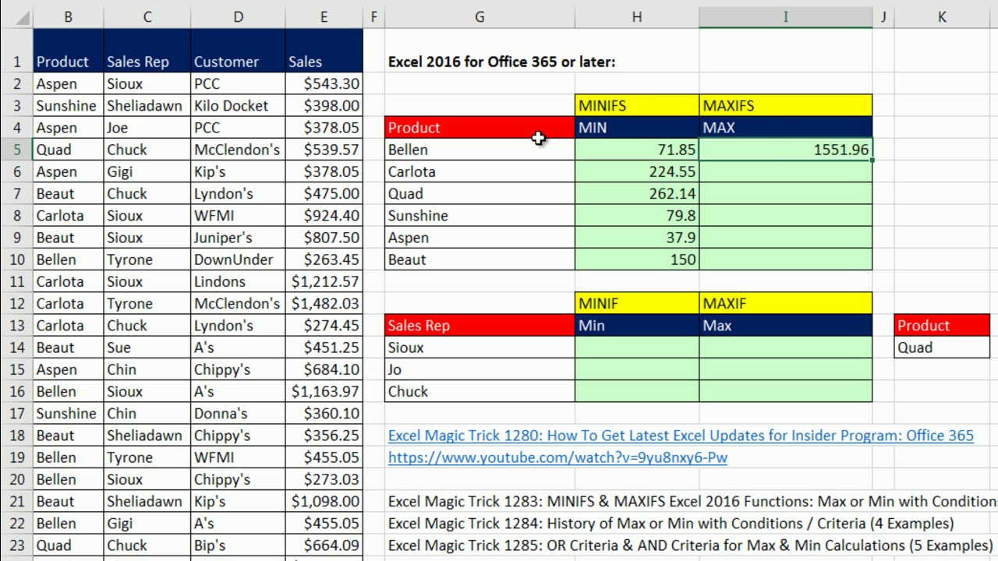
Copy the MAXIFS formula from I5 down to I10 and check the cell references in the last cell
double_click(872, 163)
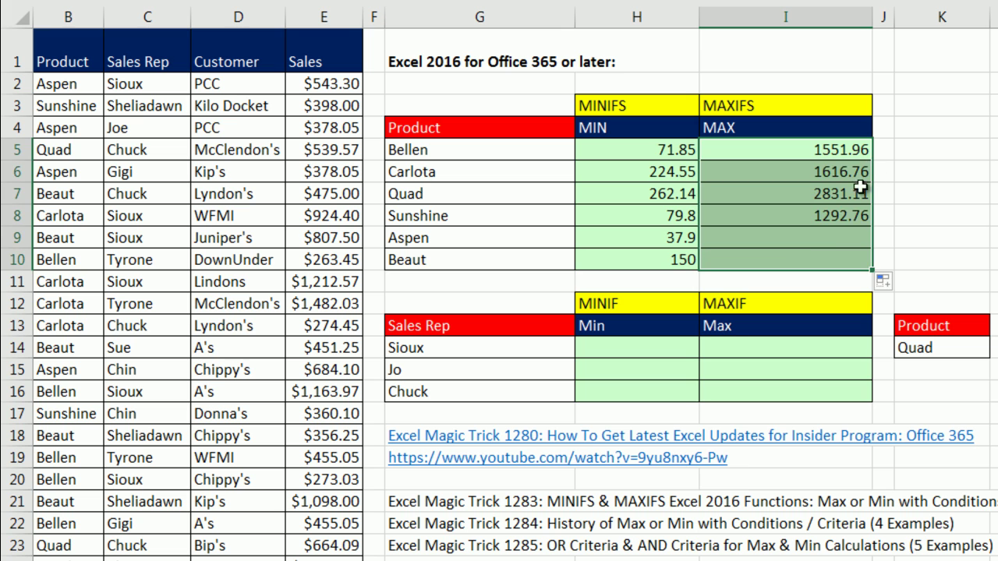
click(793, 260)
key(F2)
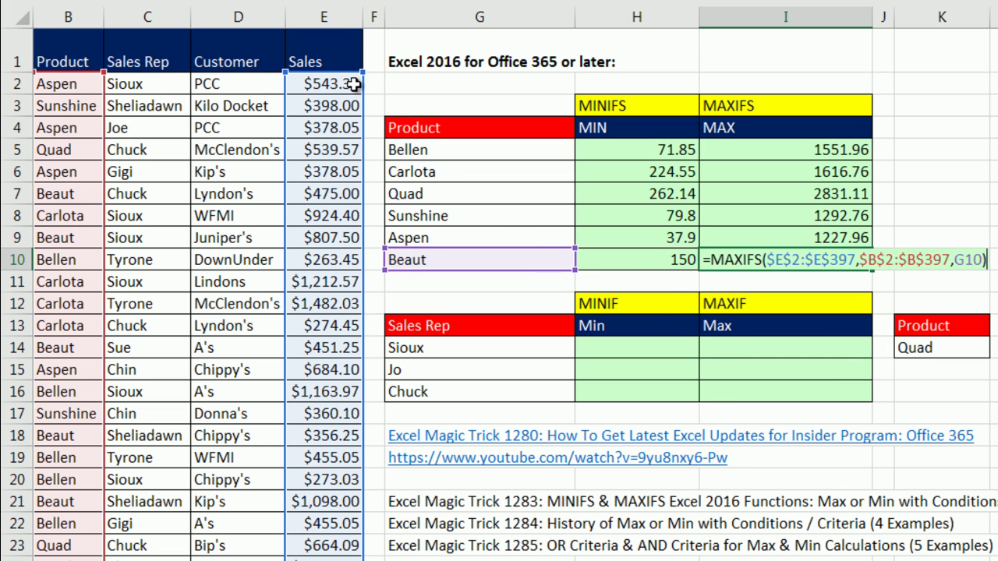
key(ctrl+Return)
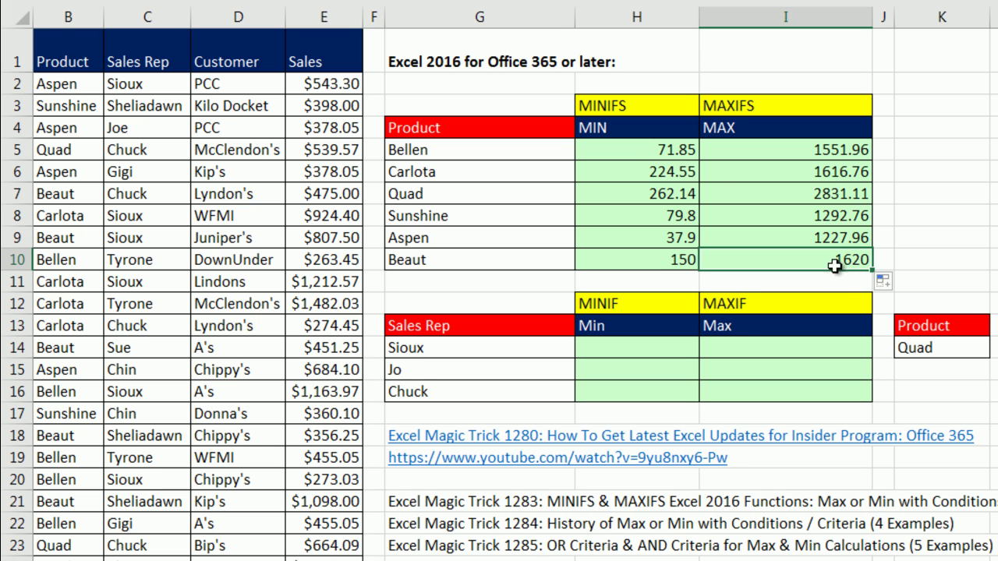
Review the MINIFS formula in H5 and the MAXIFS formula in I5 without changing them
double_click(662, 150)
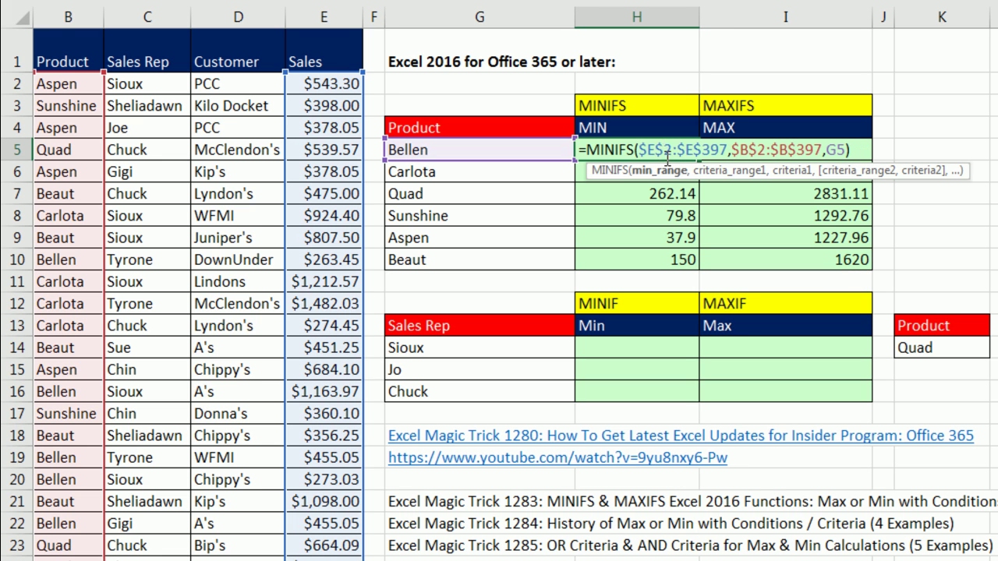
key(Escape)
double_click(775, 150)
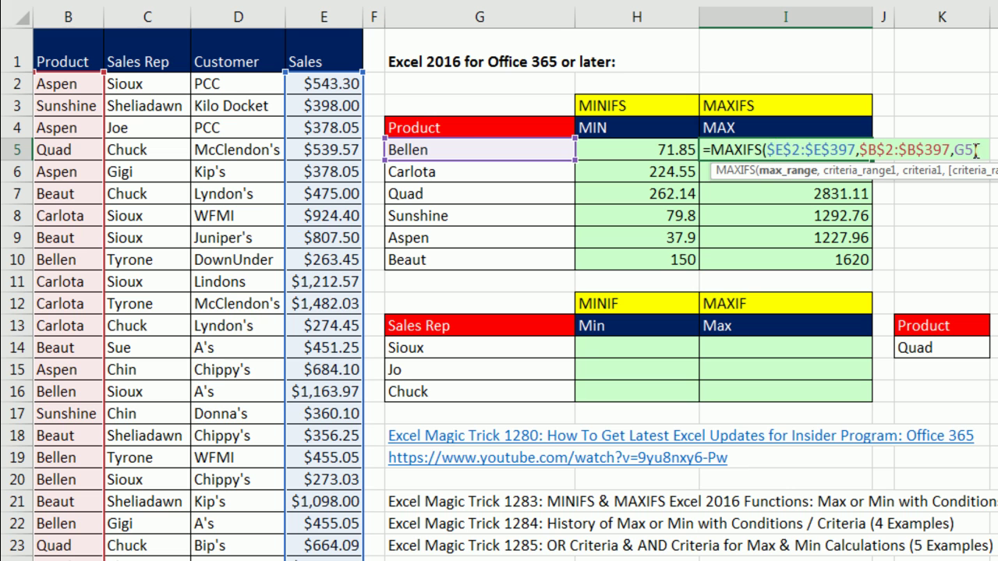
key(Escape)
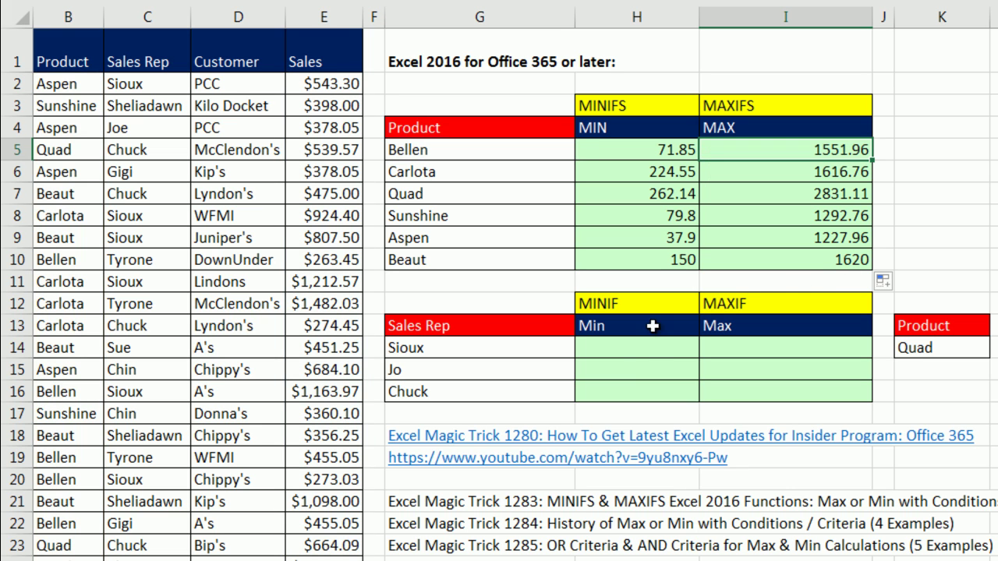
Examine the source data for a Quad record of the sales rep in G14 and its sales amount, down to the last row
click(643, 357)
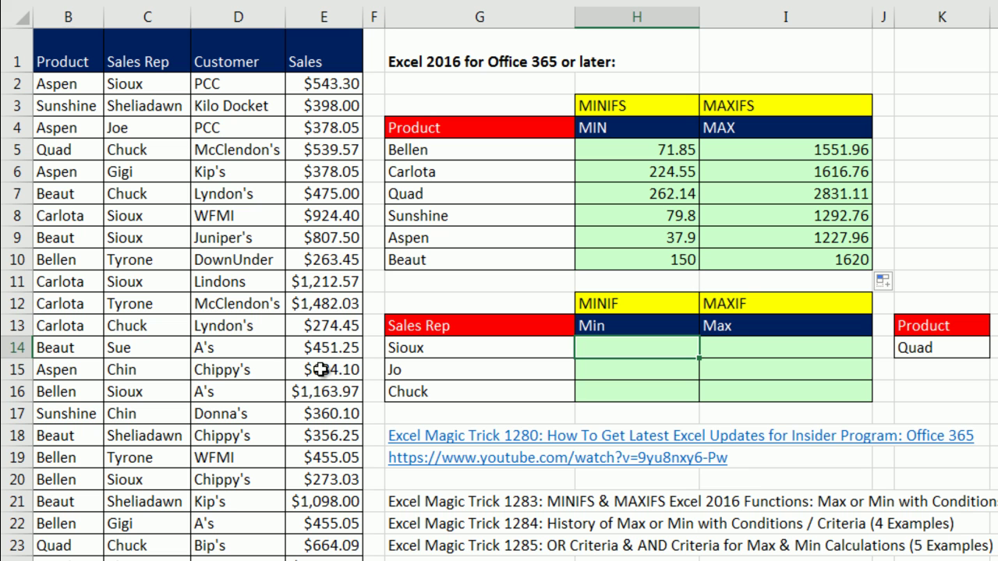
scroll(209, 371, down, 3)
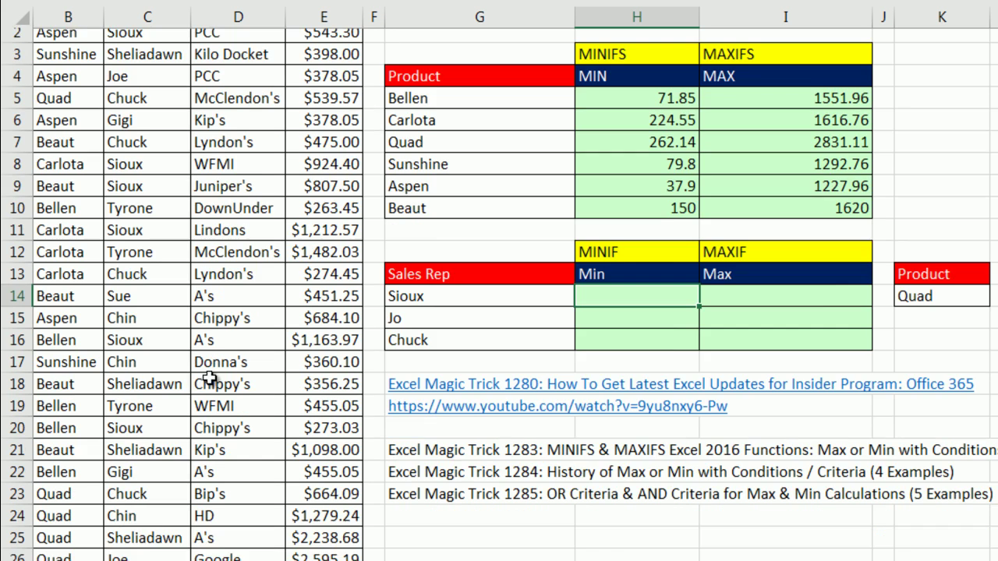
scroll(209, 392, down, 8)
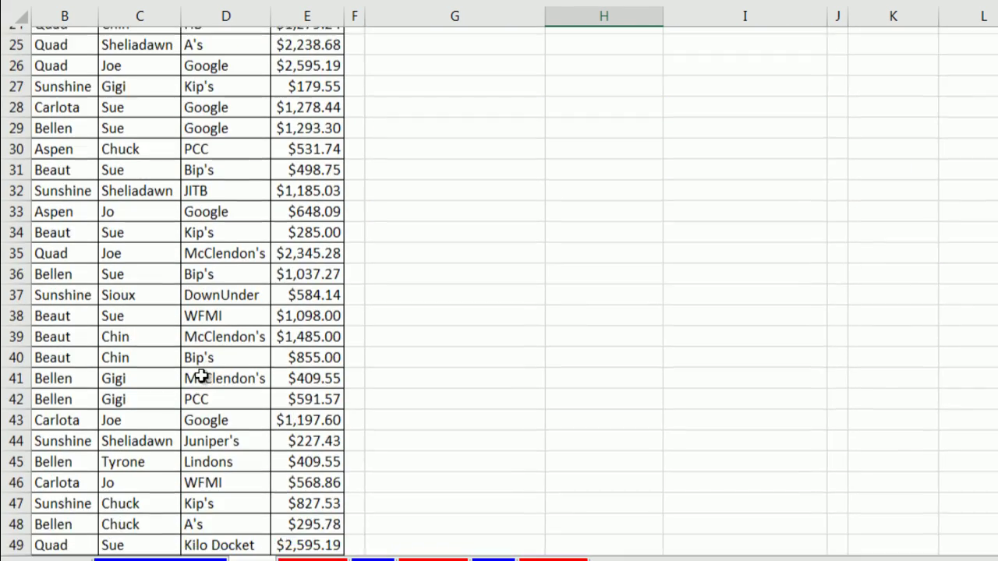
scroll(201, 375, down, 2)
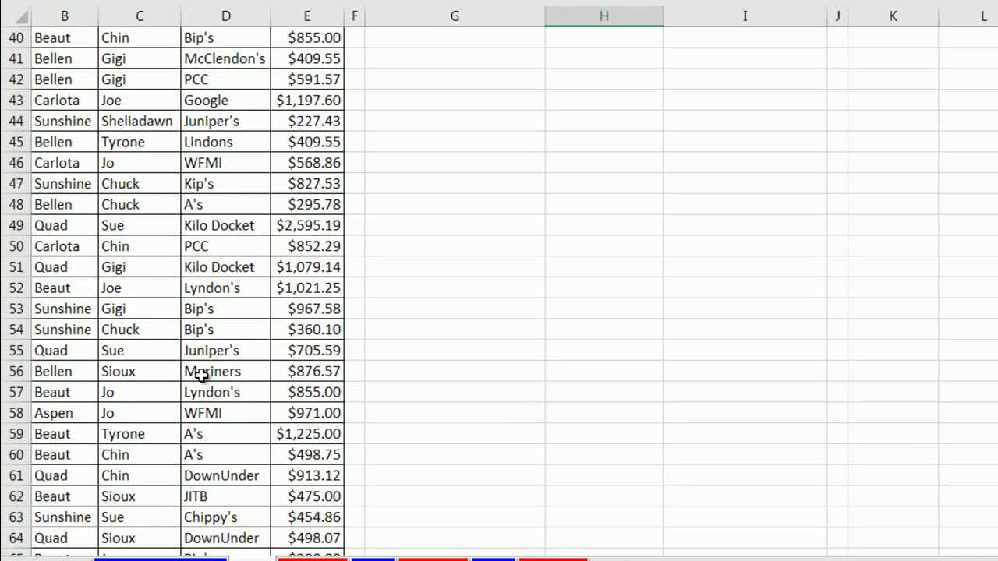
click(134, 540)
scroll(176, 474, down, 2)
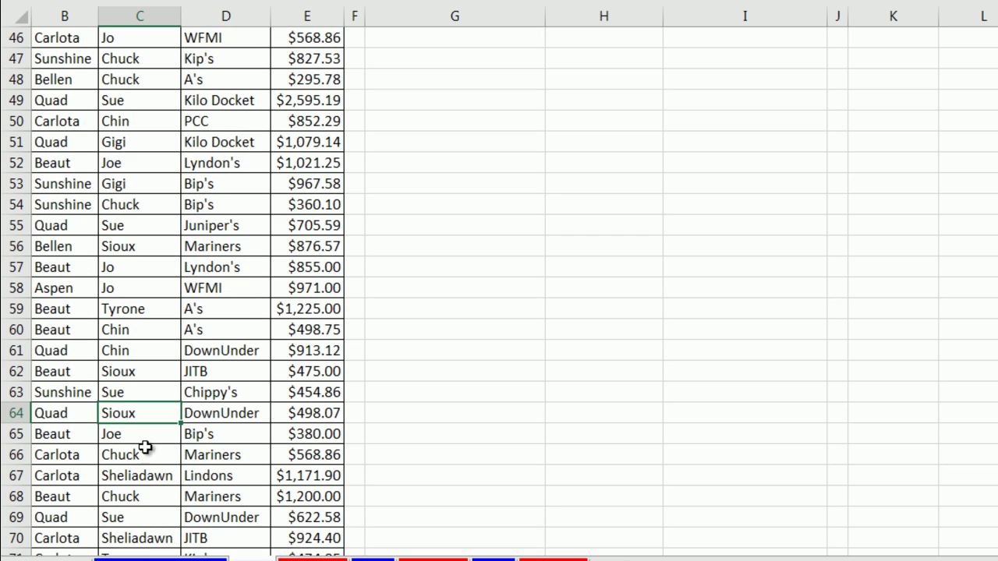
shift+click(69, 414)
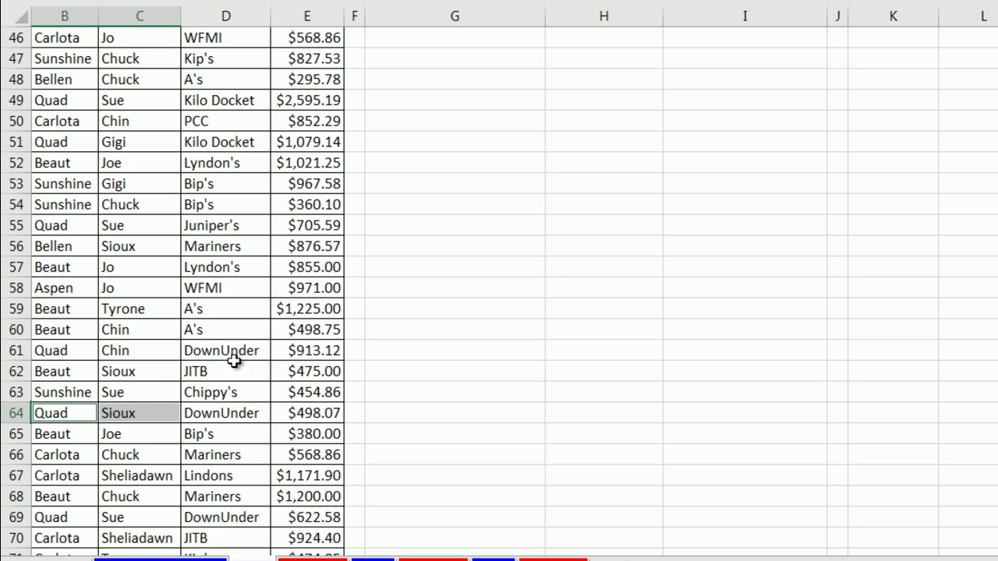
click(295, 414)
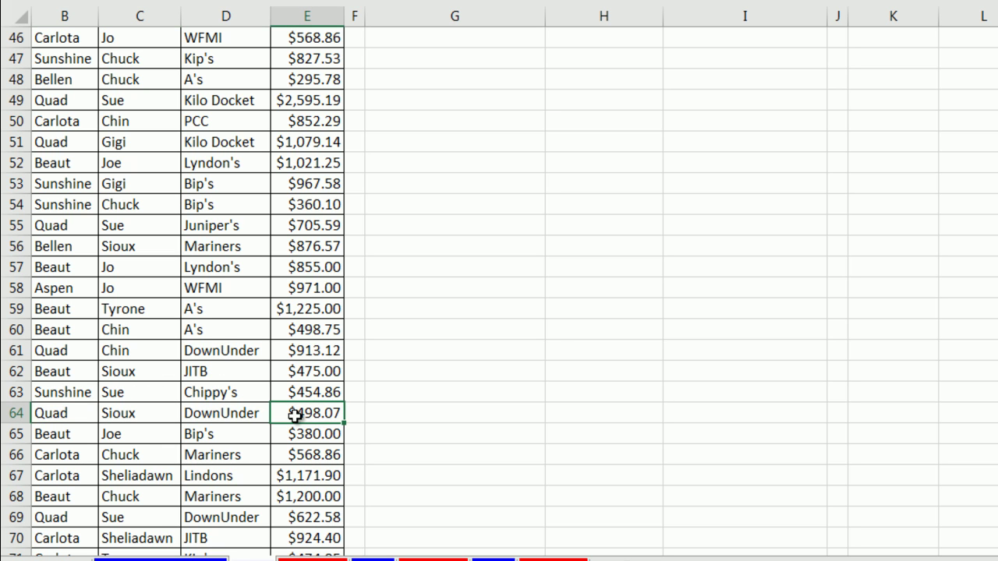
key(ctrl+Down)
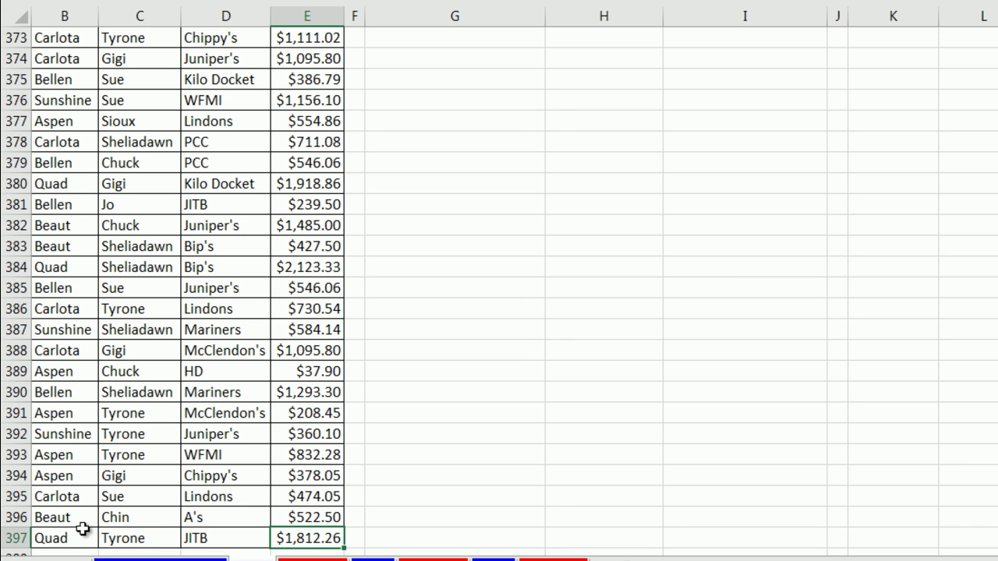
key(ctrl+Up)
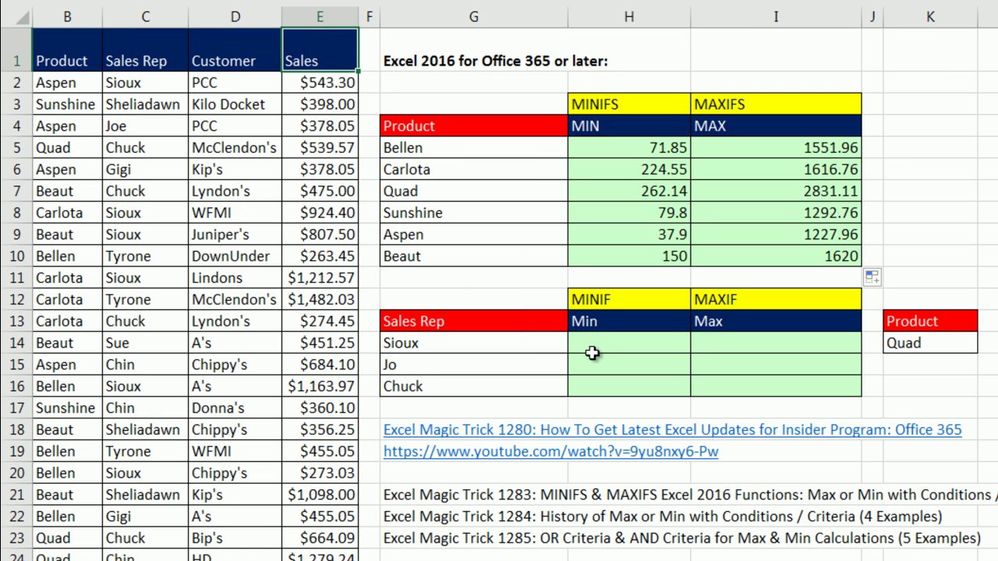
Start a MINIFS formula in H14 for the first sales rep, using the absolute Sales range $E$2:$E$397 as min_range
click(590, 347)
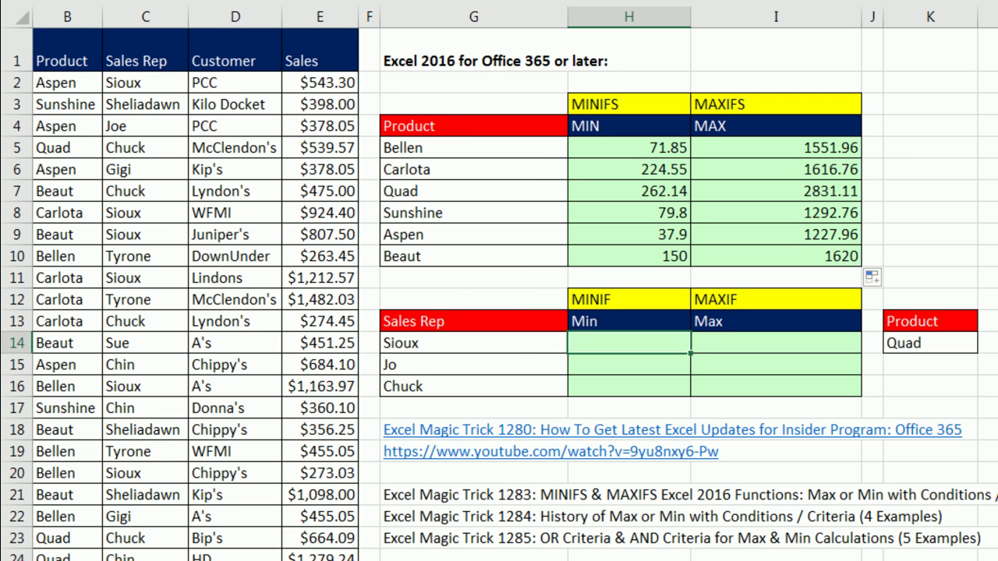
text(=minif)
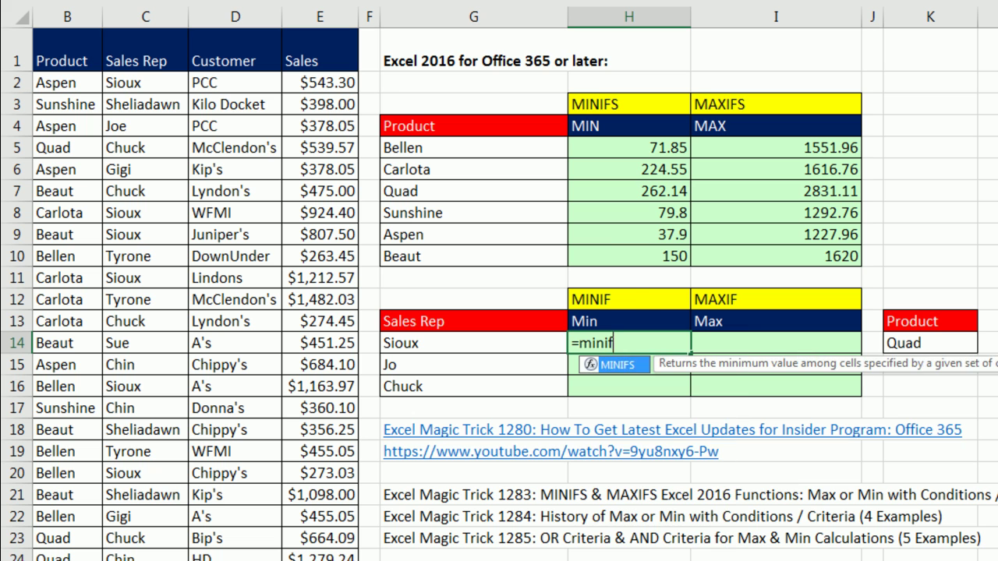
text(s)
key(Tab)
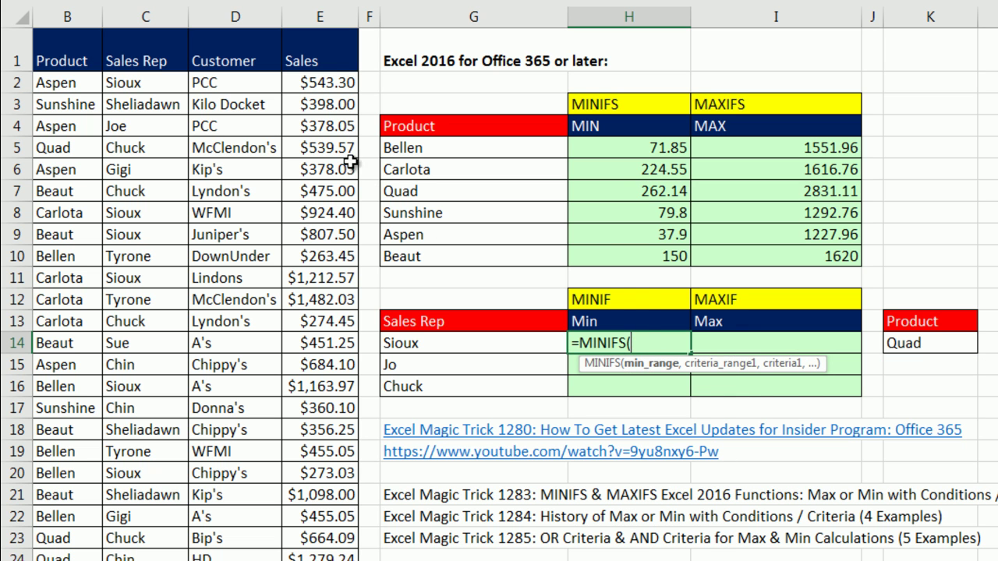
click(317, 80)
key(ctrl+shift+Down)
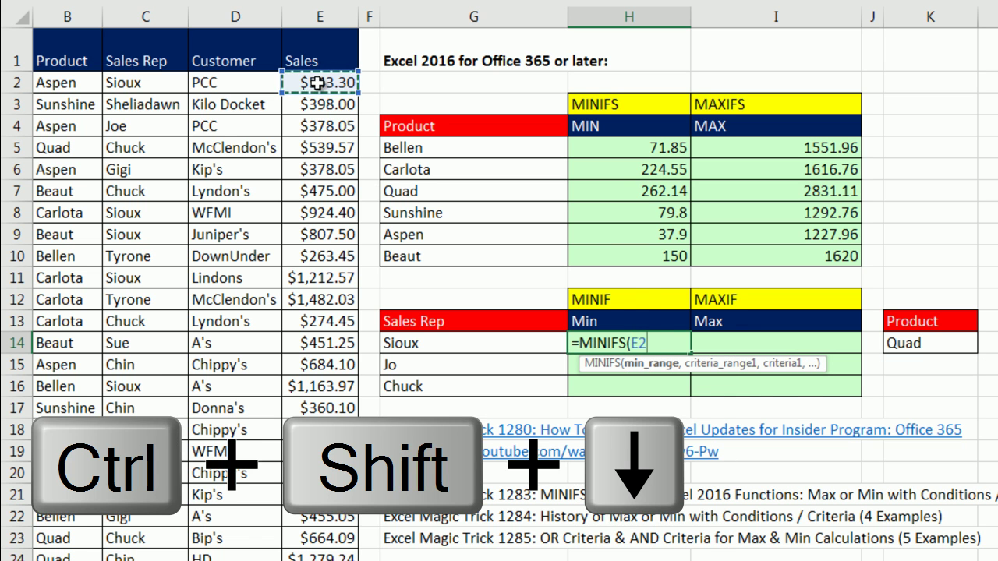
key(F4)
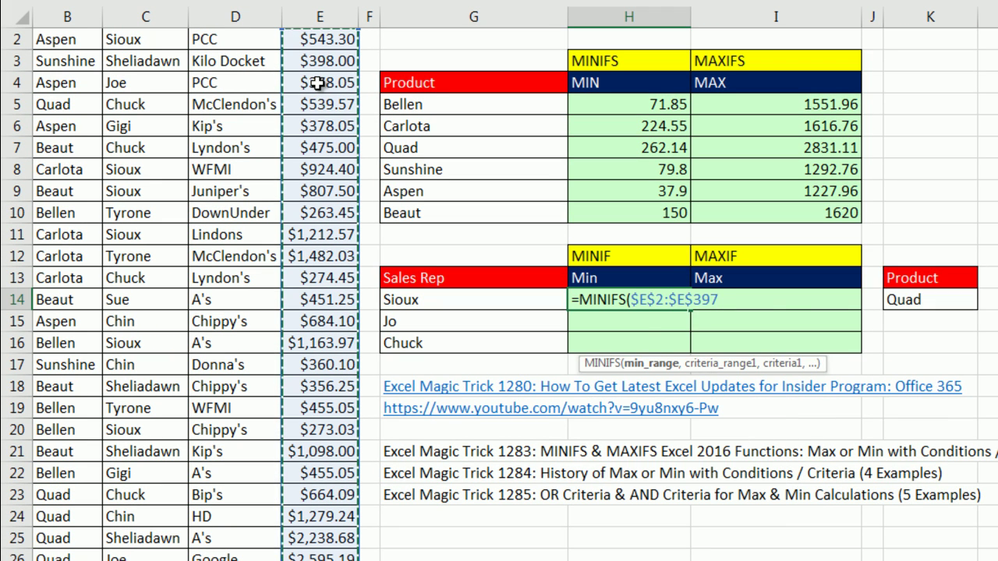
text(,)
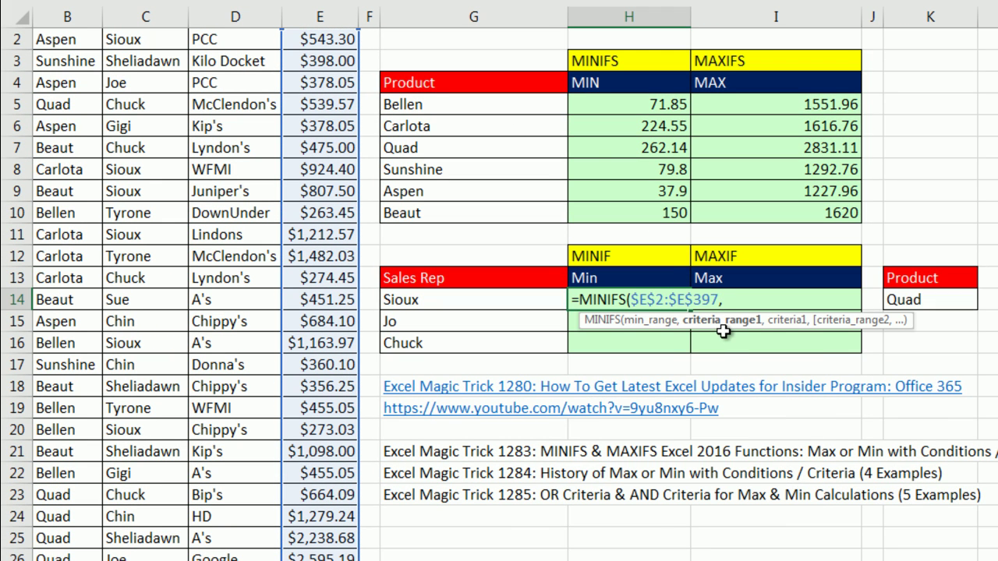
Add the first condition to the H14 formula: Sales Rep criteria range $C$2:$C$397 with relative criterion G14
scroll(723, 331, up, 1)
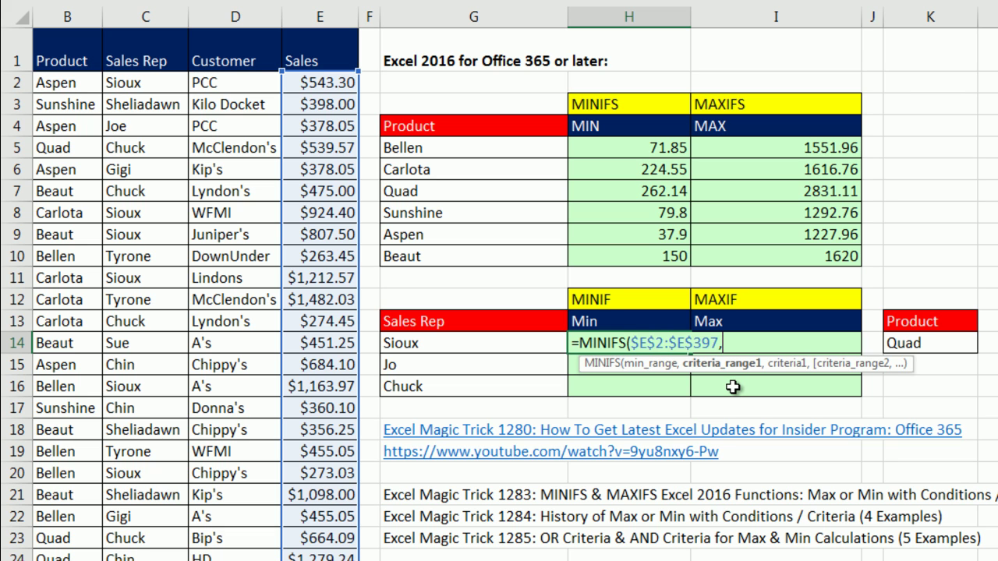
click(156, 88)
key(ctrl+shift+Down)
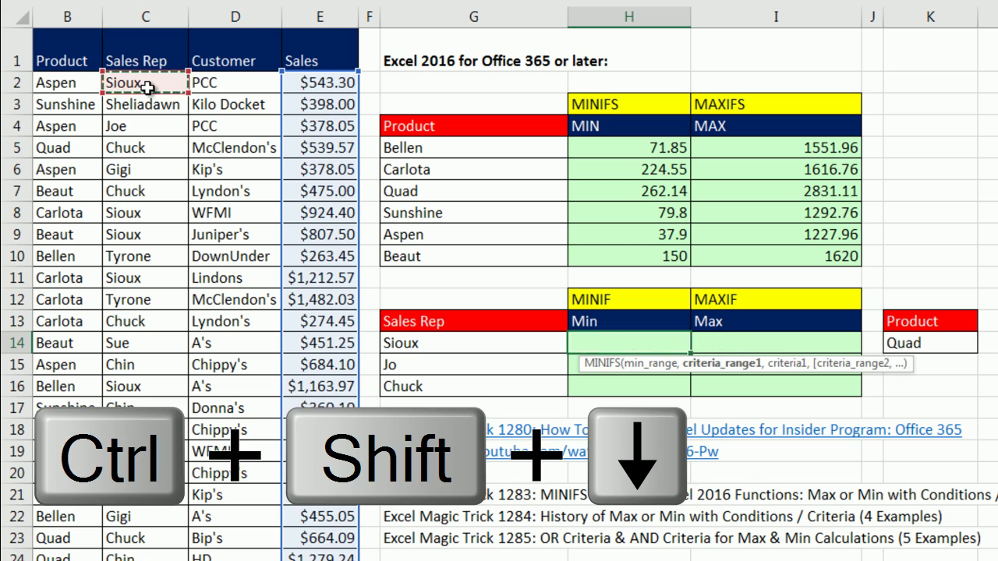
key(F4)
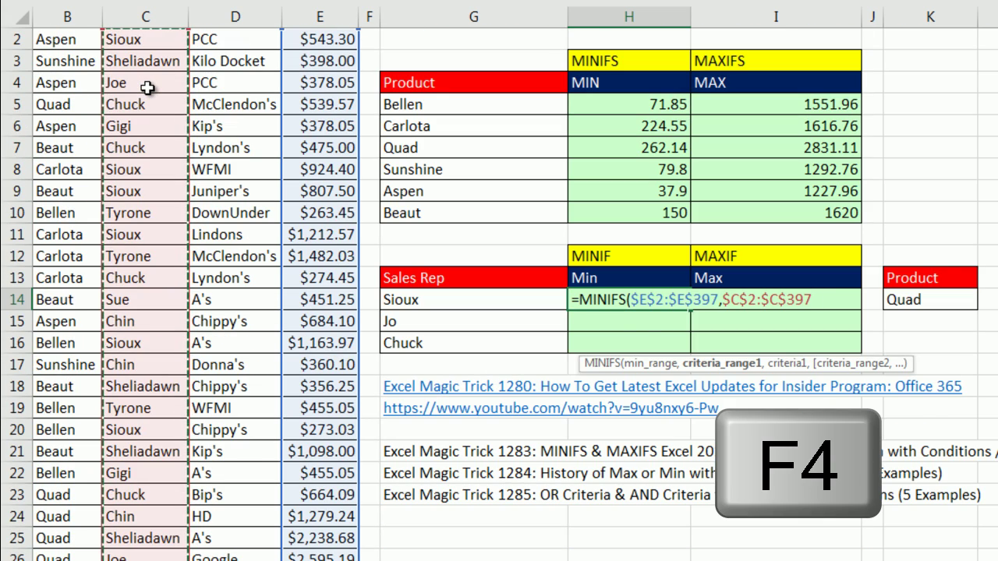
text(,)
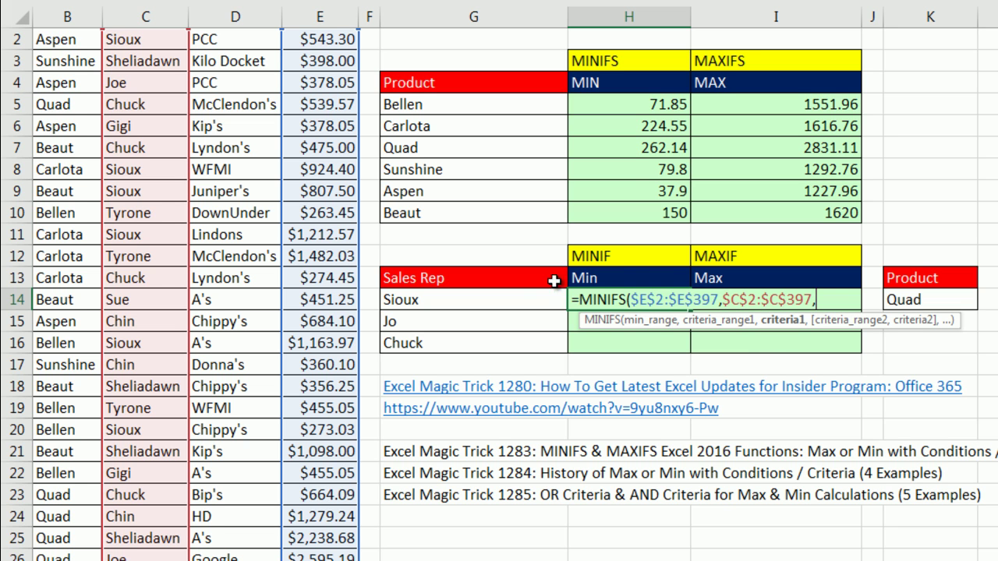
click(540, 302)
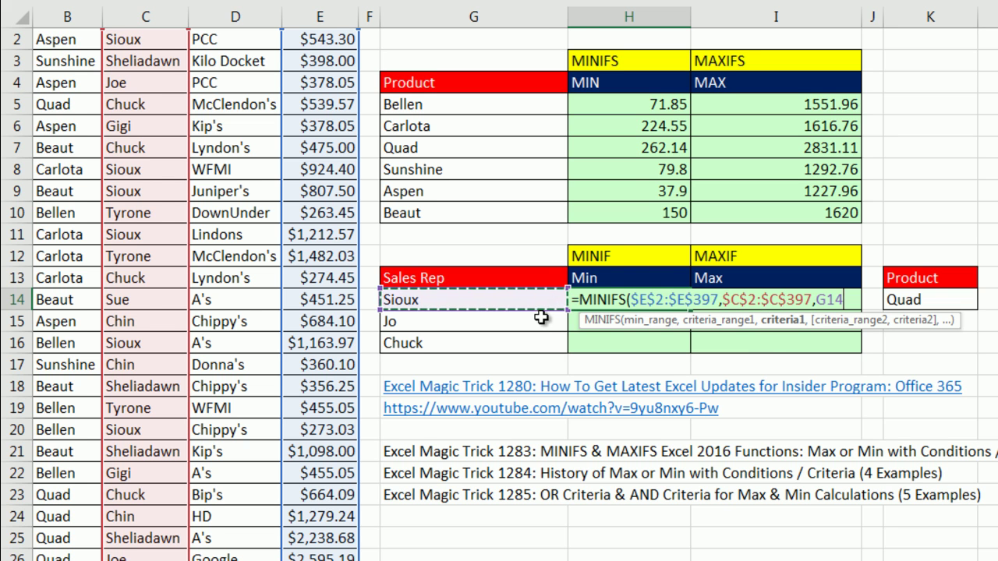
scroll(540, 302, up, 1)
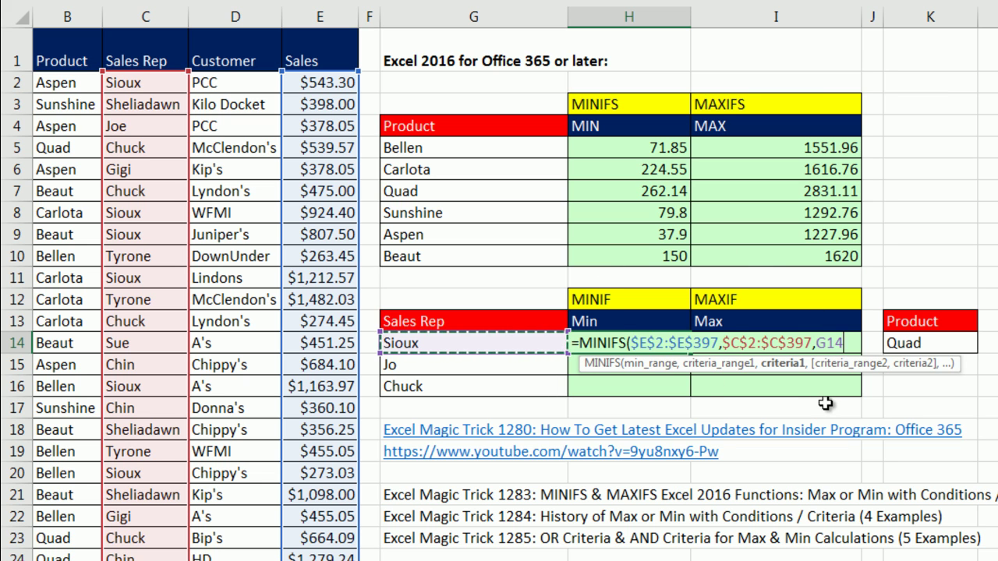
text(,)
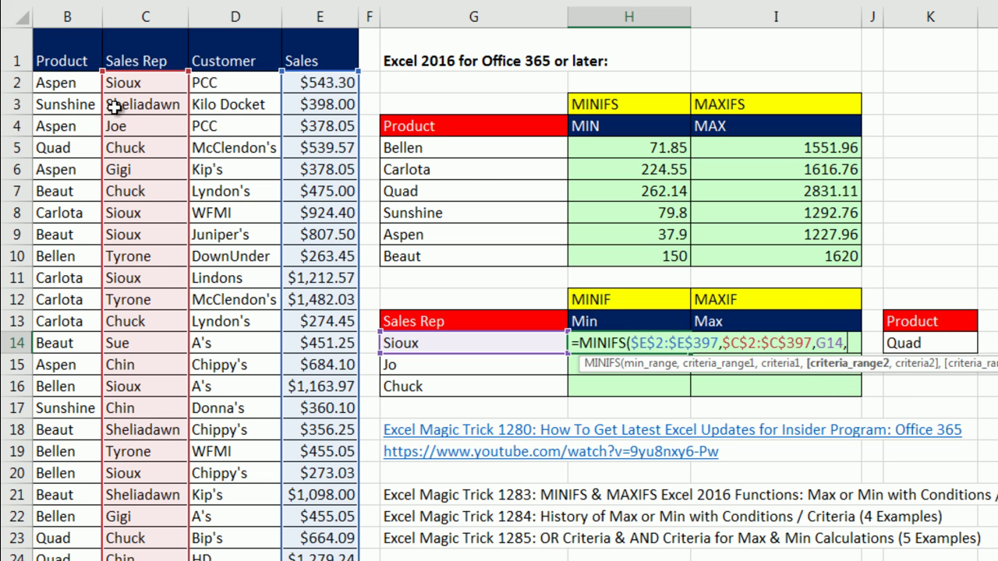
Add the second condition to the H14 formula: Product criteria range $B$2:$B$397 with absolute criterion $K$14
click(67, 86)
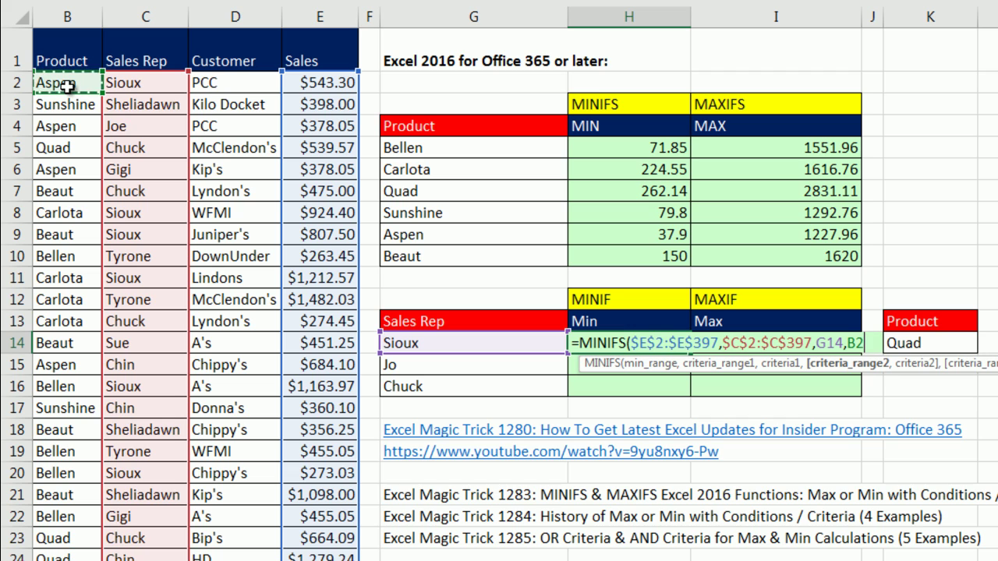
key(ctrl+shift+Down)
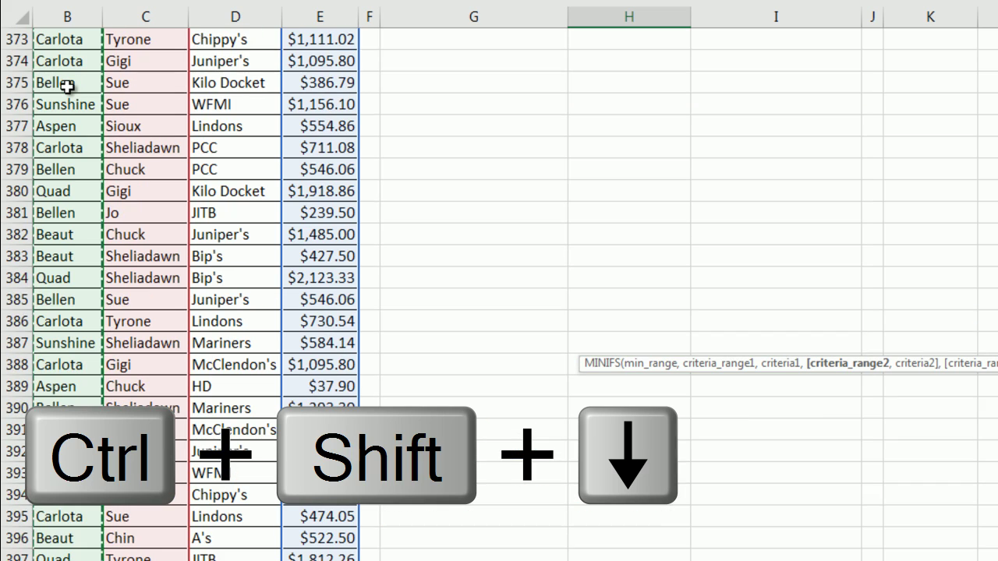
key(F4)
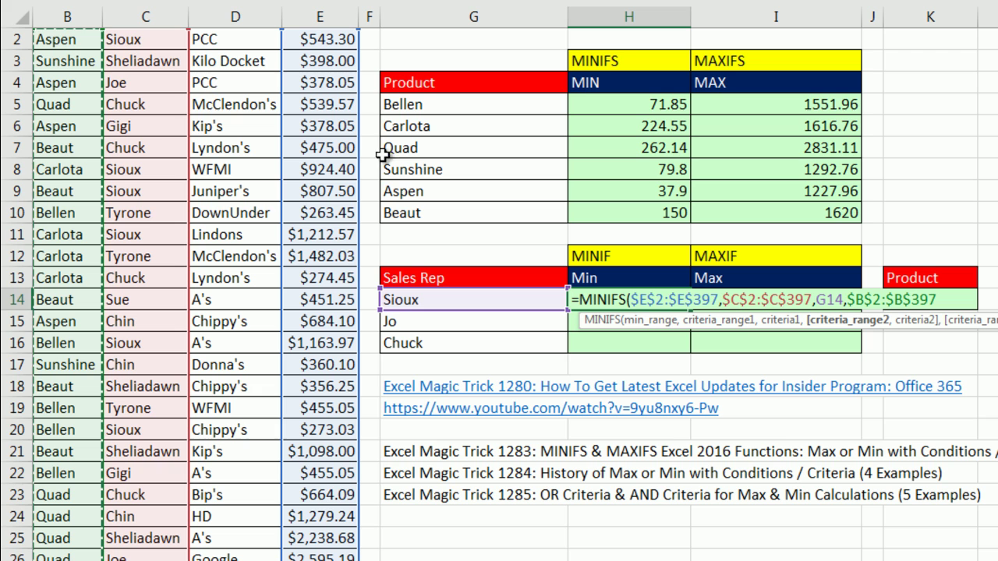
text(,)
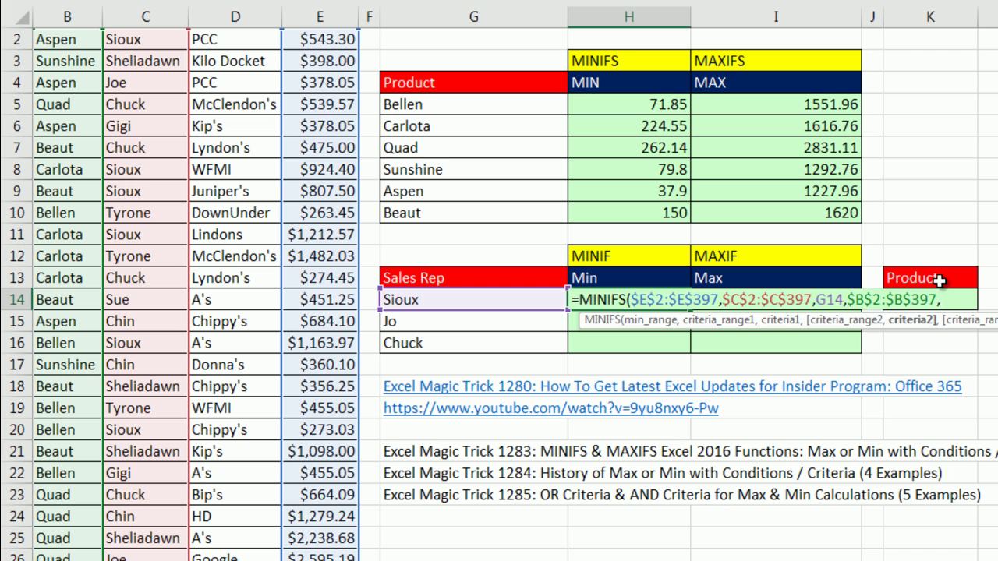
key(Right)
key(Right)
key(Right)
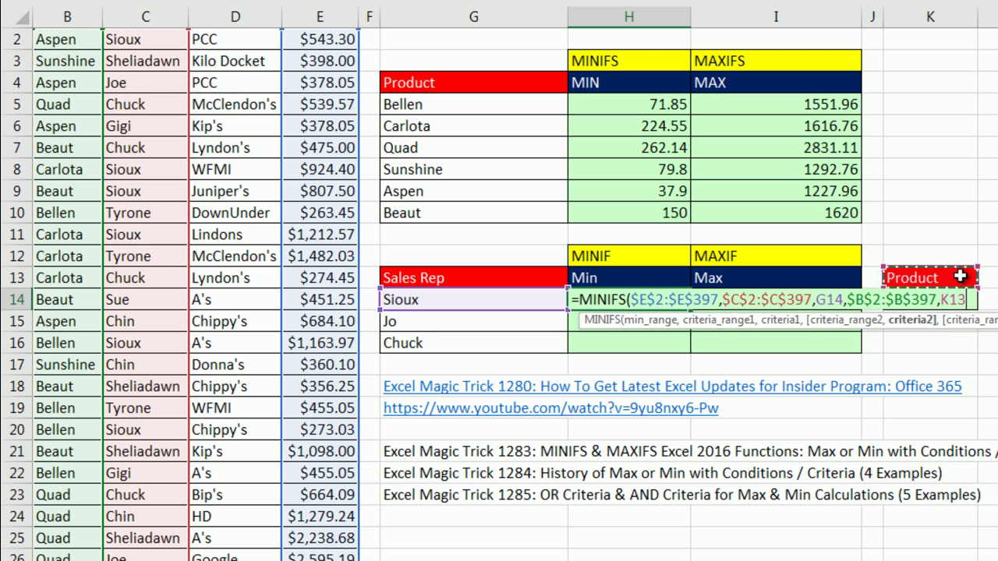
key(Down)
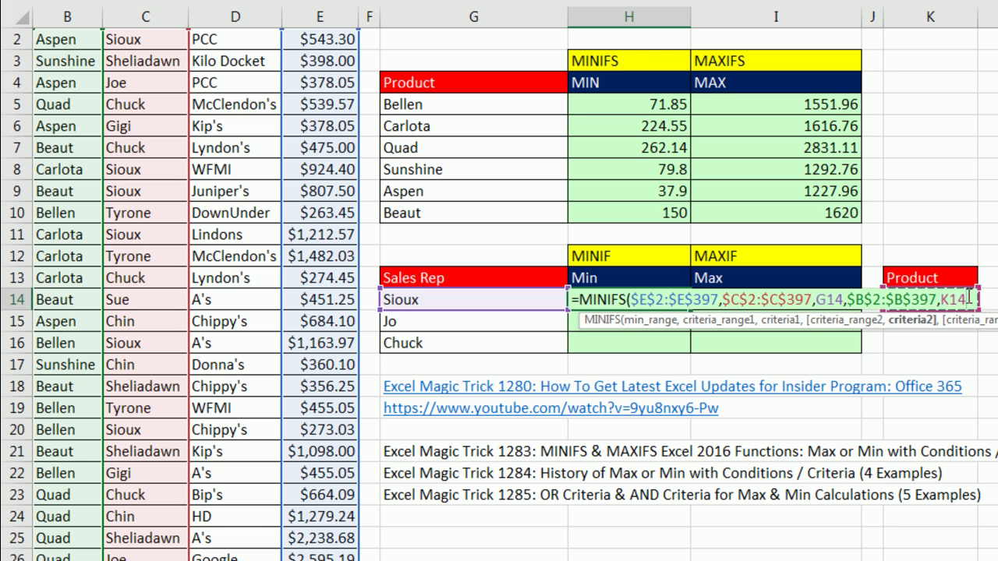
key(F4)
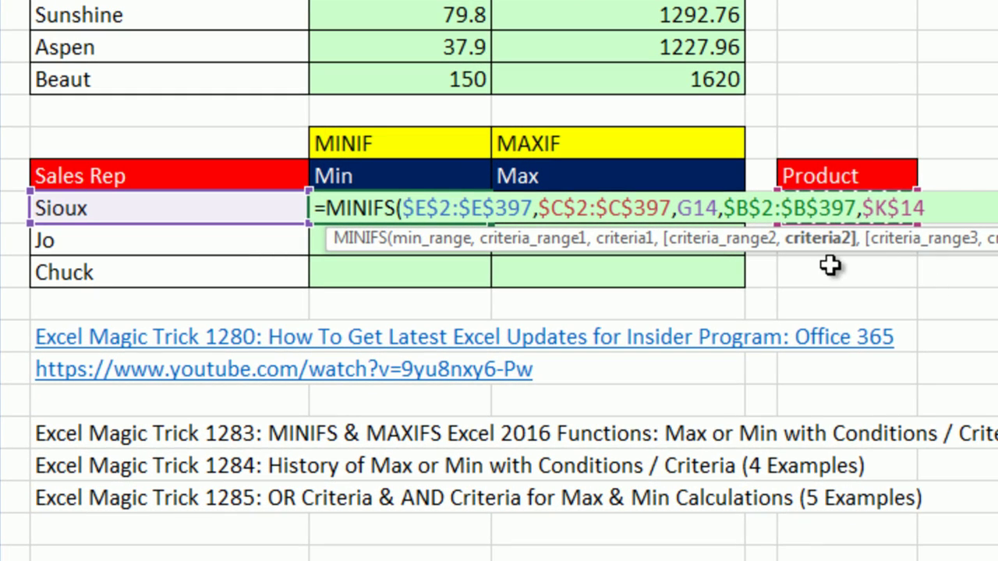
Check the ranges and criteria in the H14 MINIFS formula, close its parenthesis and enter it, keeping H14 selected
click(835, 209)
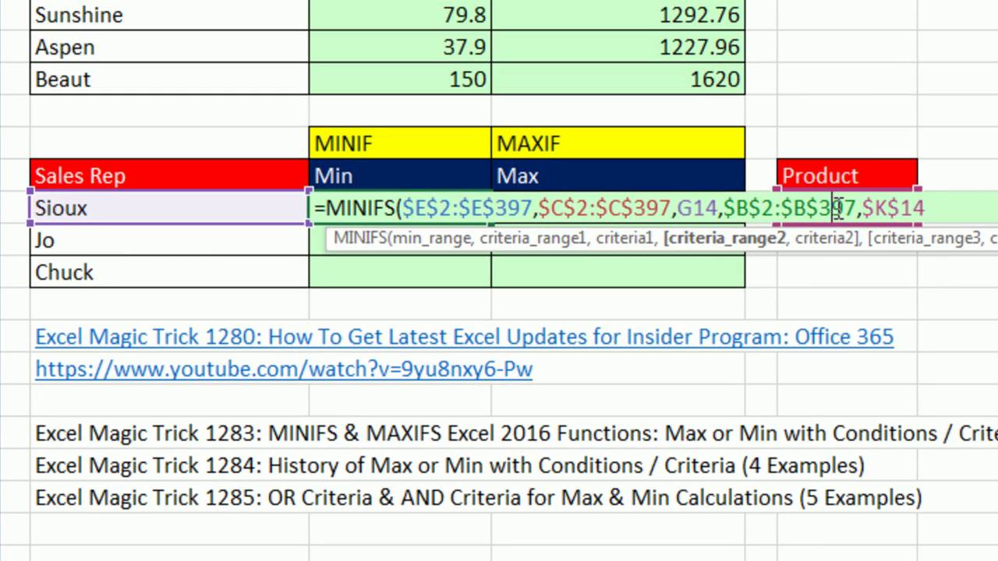
click(704, 210)
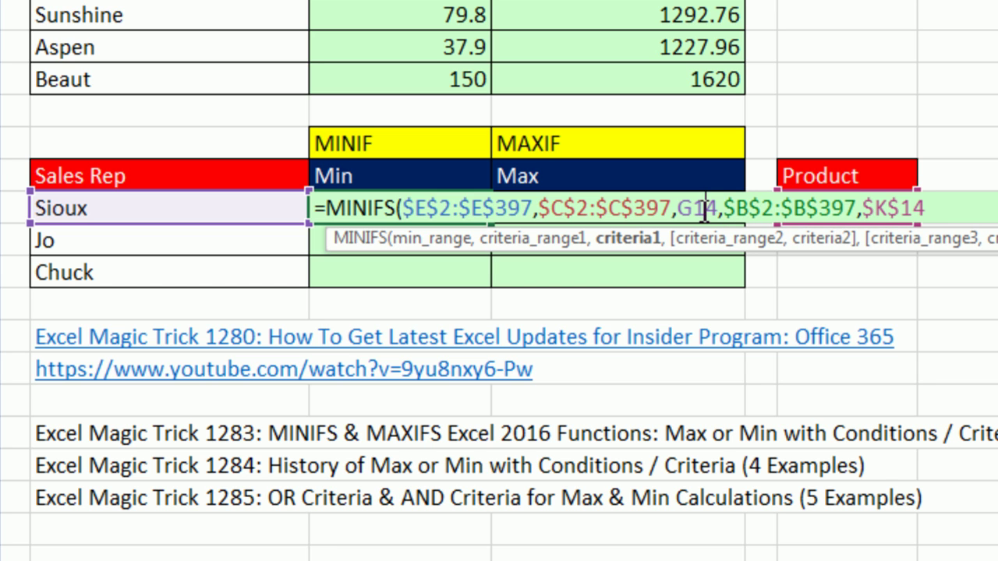
click(632, 210)
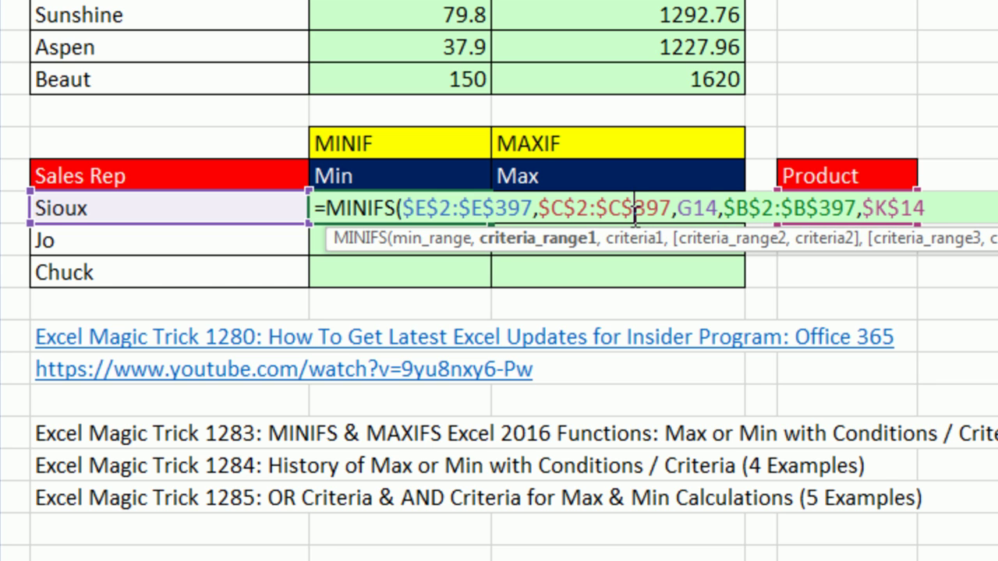
click(509, 209)
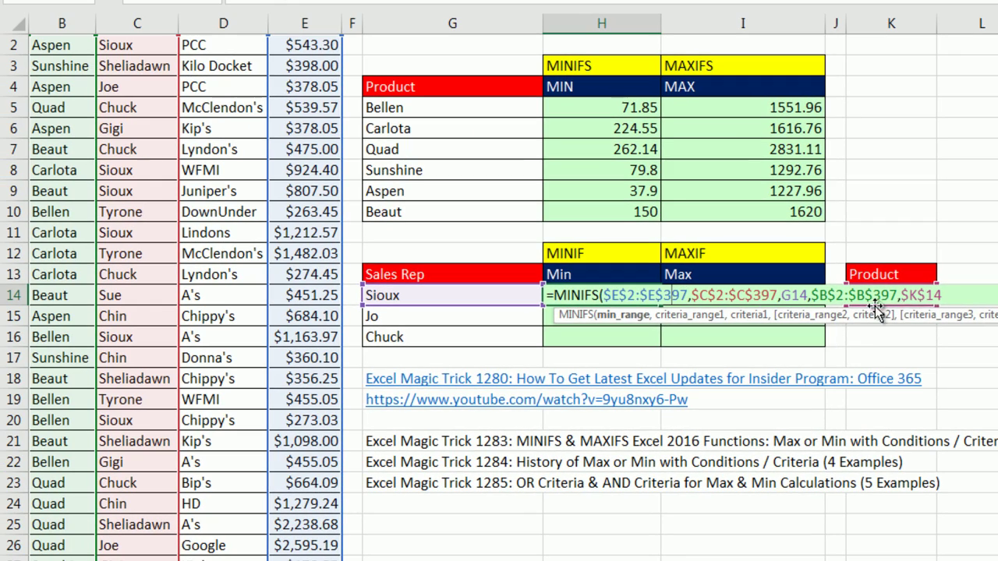
click(954, 296)
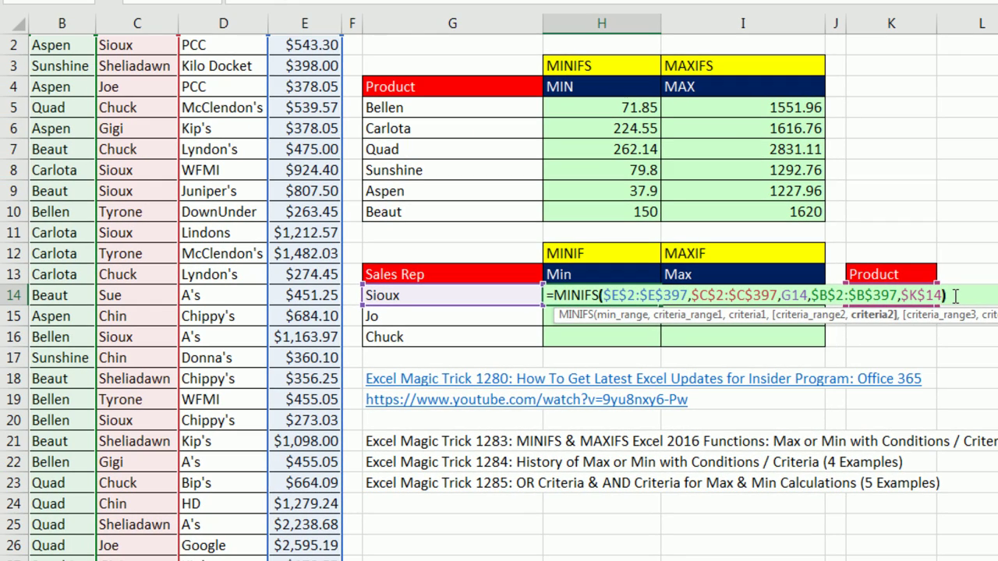
key(ctrl+Return)
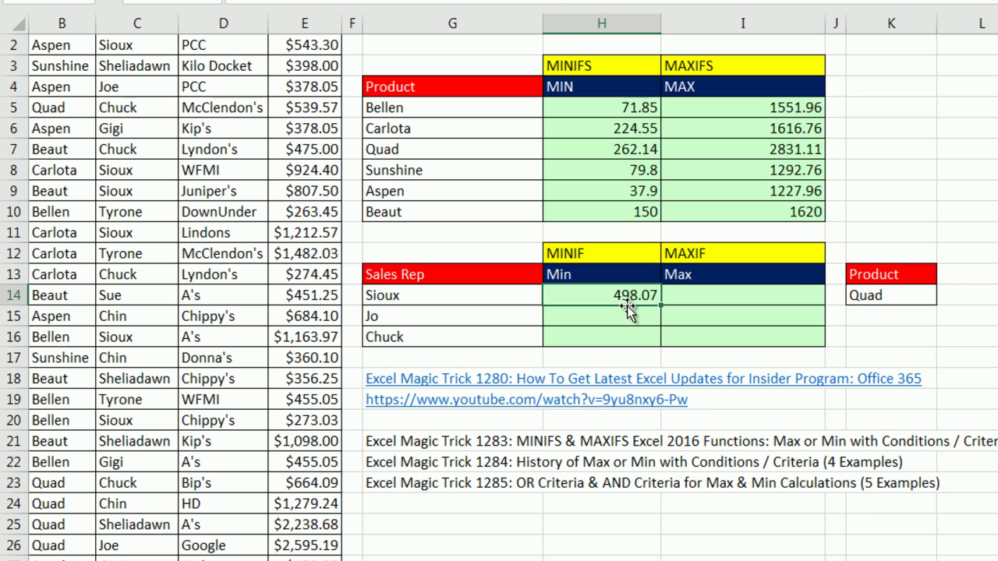
Fill the H14 MINIFS formula down through H16 and check the ranges and criteria in the last cell's formula
double_click(661, 305)
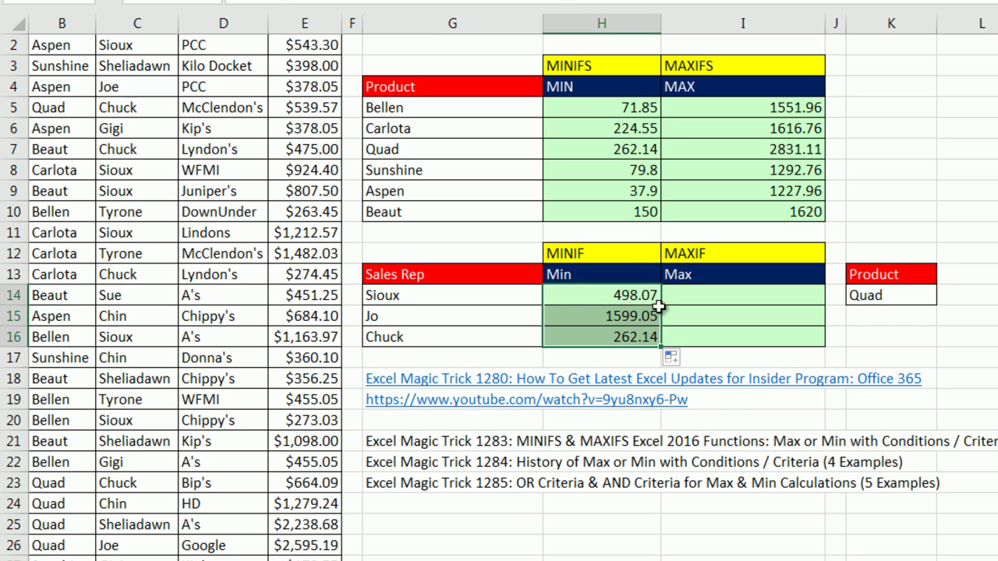
click(596, 338)
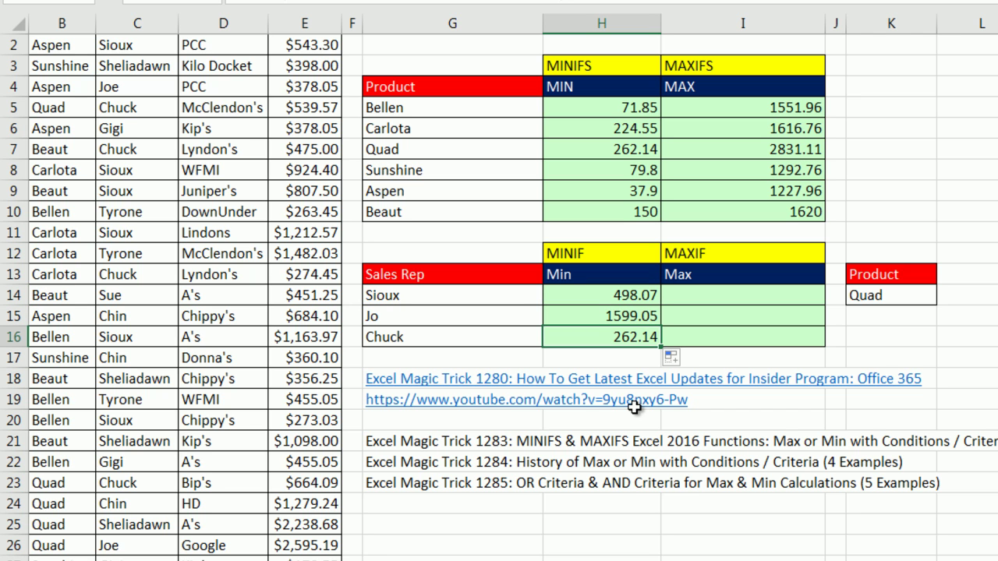
key(F2)
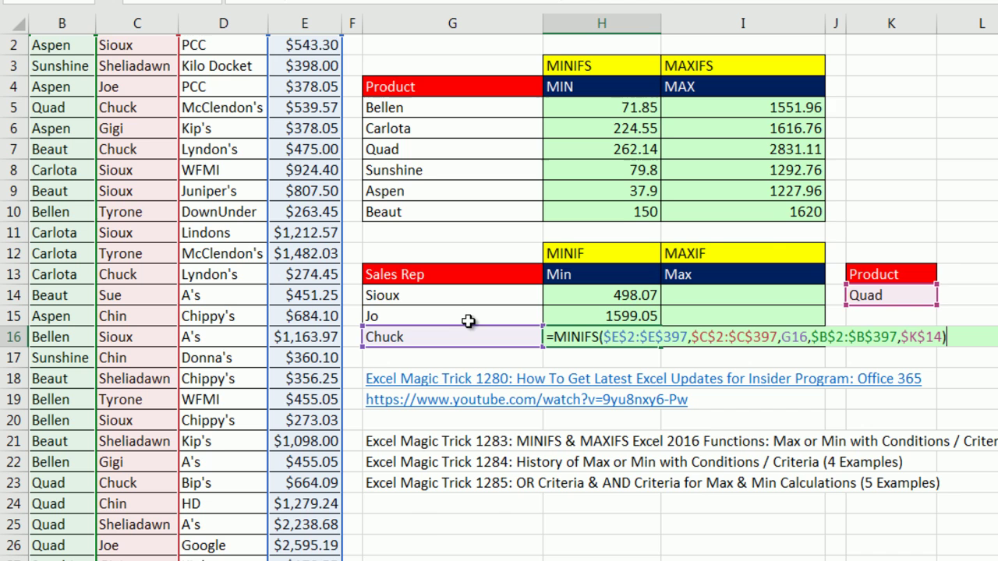
scroll(467, 324, up, 1)
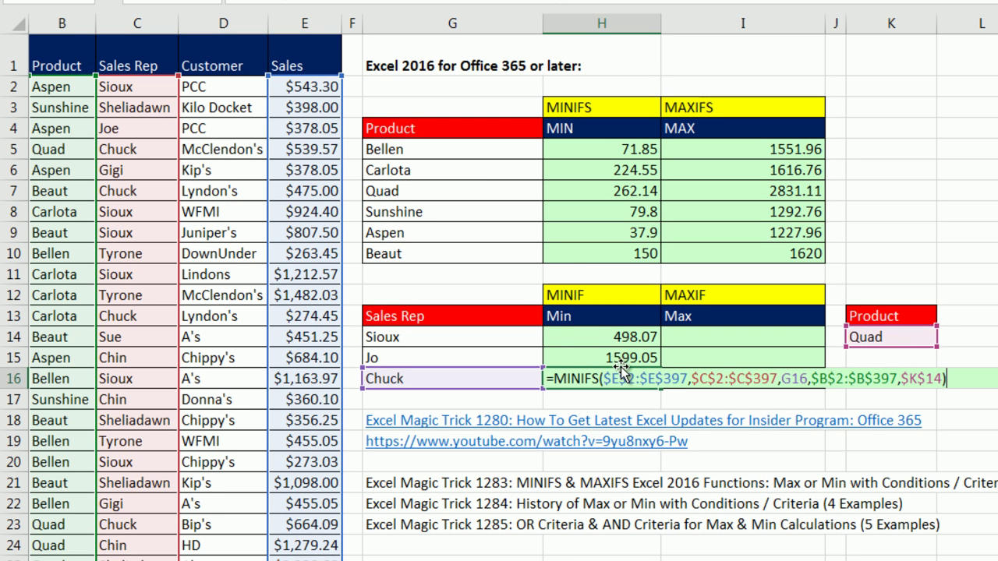
key(ctrl+Return)
Copy the full MINIFS formula text from H14, leave that cell unchanged, and paste the text into I14
click(608, 336)
key(F2)
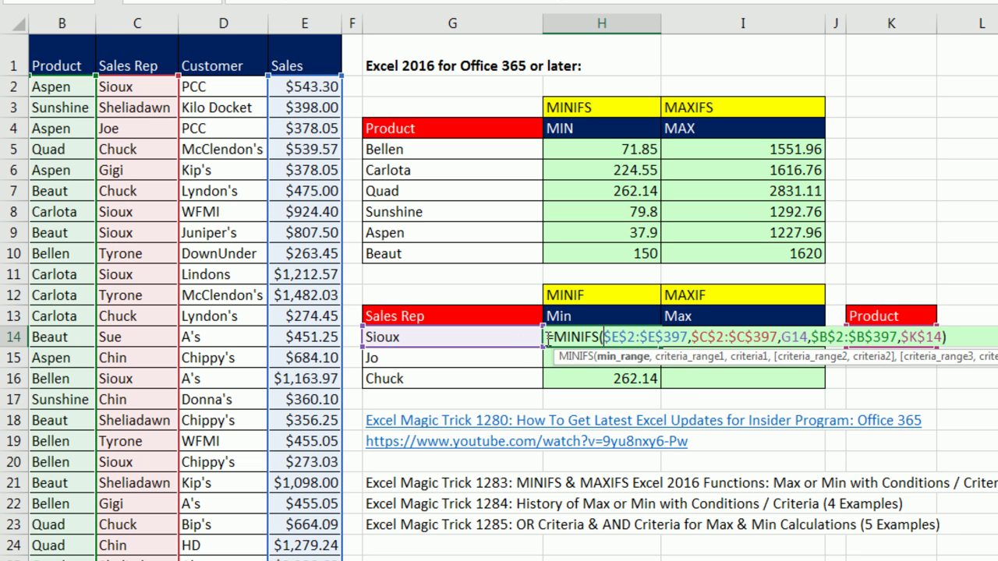
drag(548, 336, 945, 336)
key(ctrl+c)
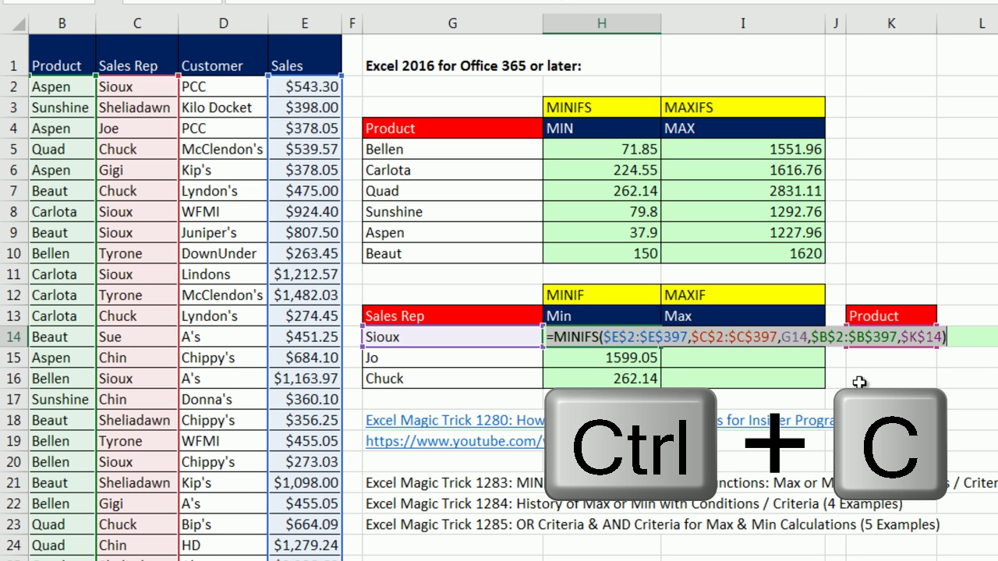
key(Escape)
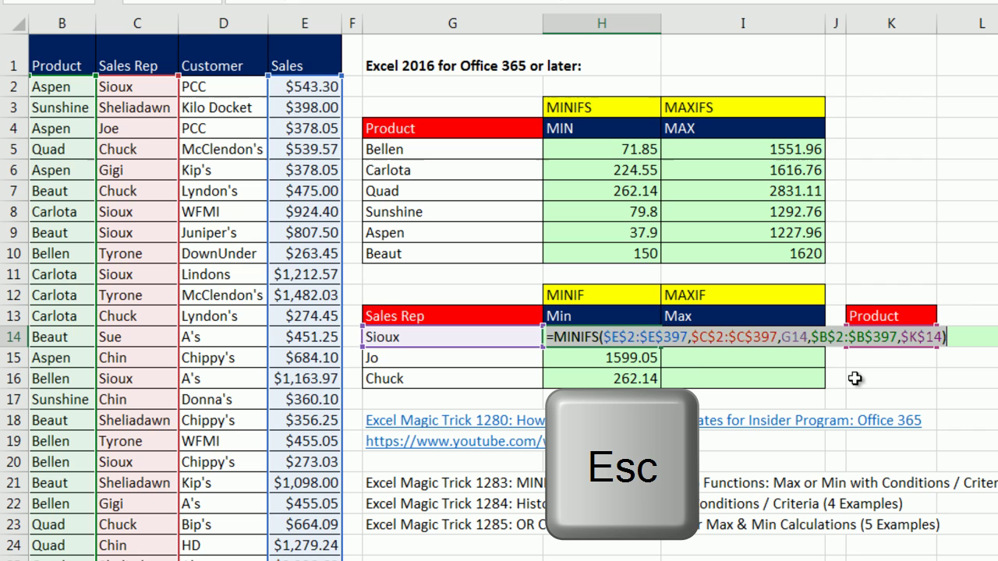
key(Escape)
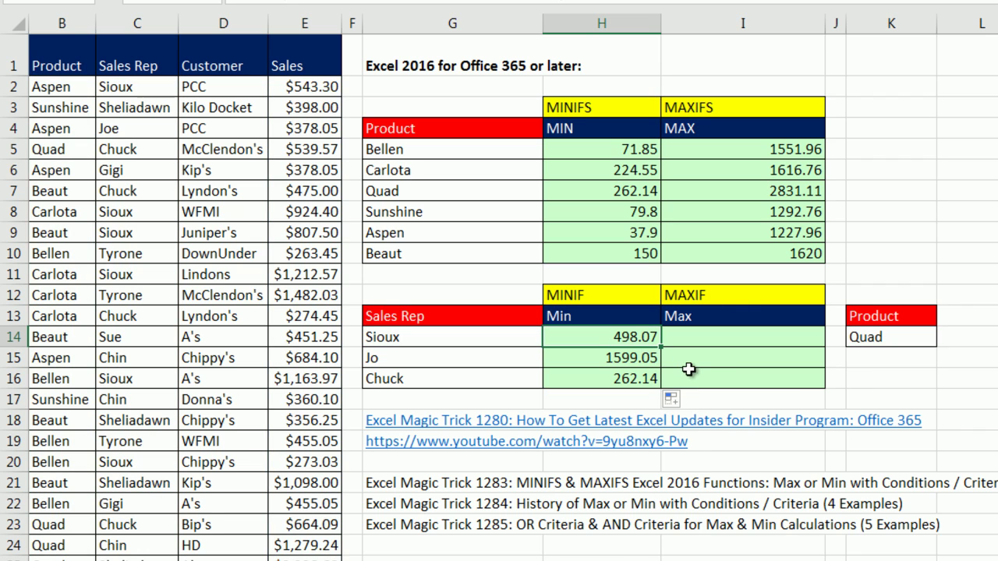
click(701, 337)
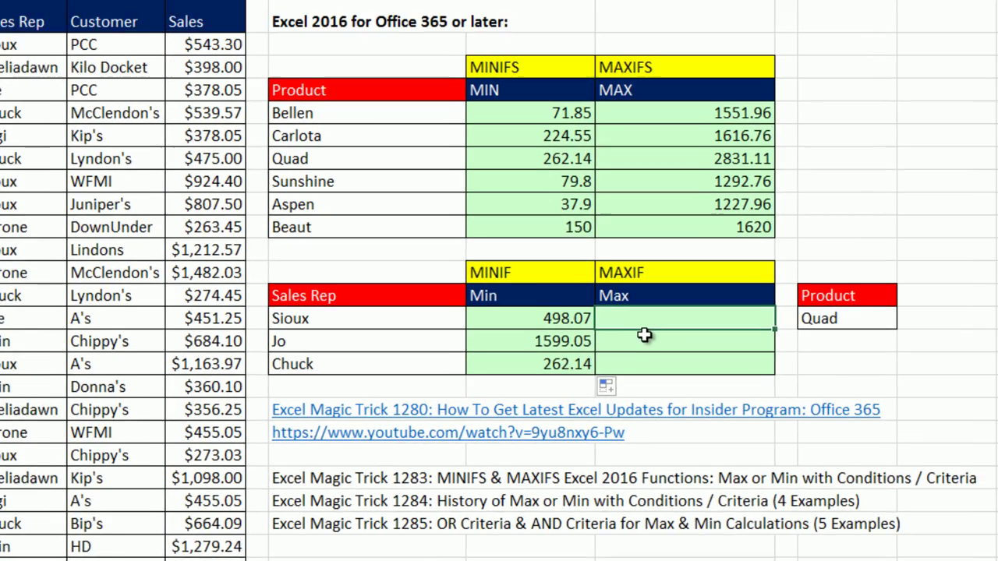
key(ctrl+v)
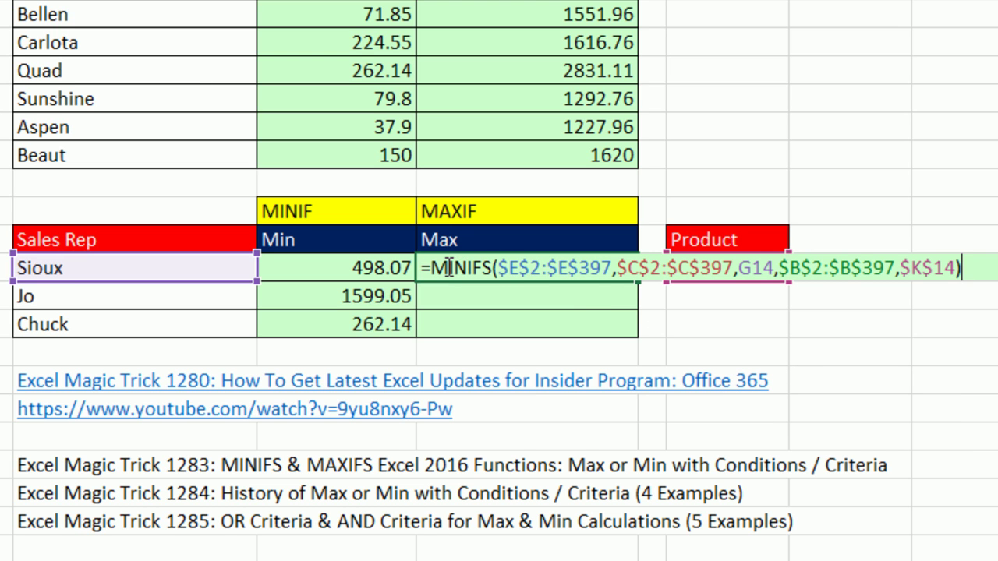
Change the function in I14 from MINIFS to MAXIFS, check its arguments and enter the formula, keeping I14 selected
drag(450, 267, 466, 268)
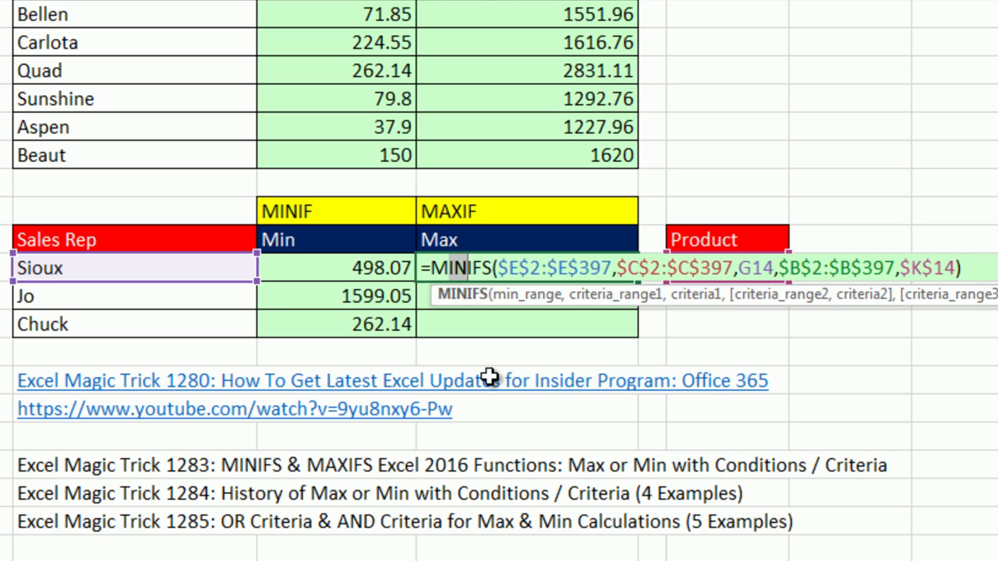
text(ax)
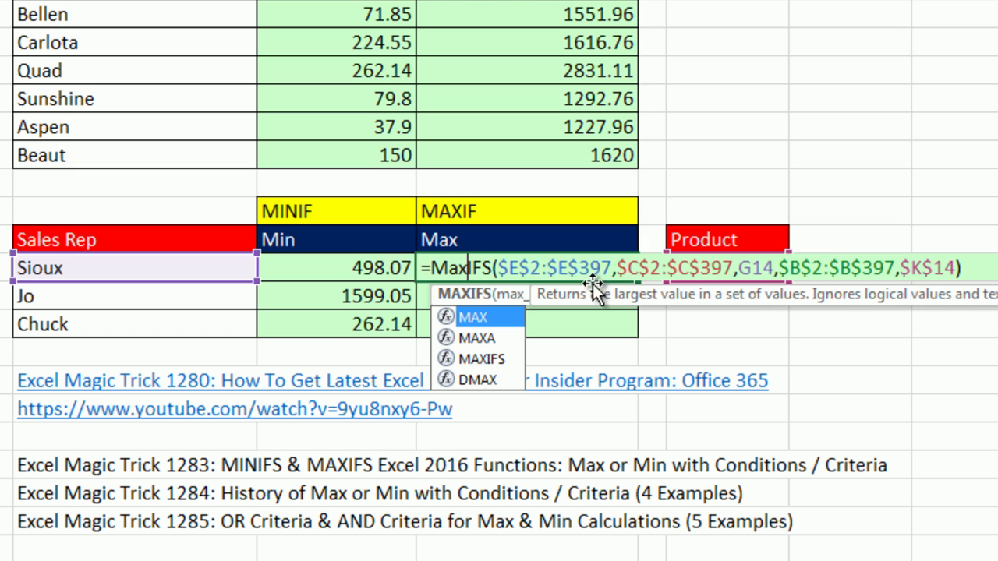
click(569, 267)
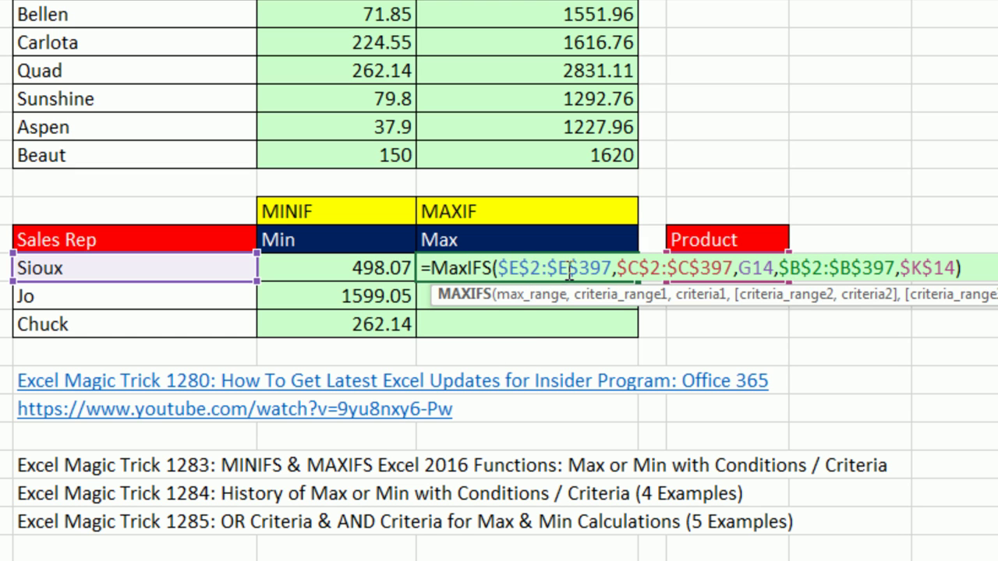
click(660, 266)
click(753, 267)
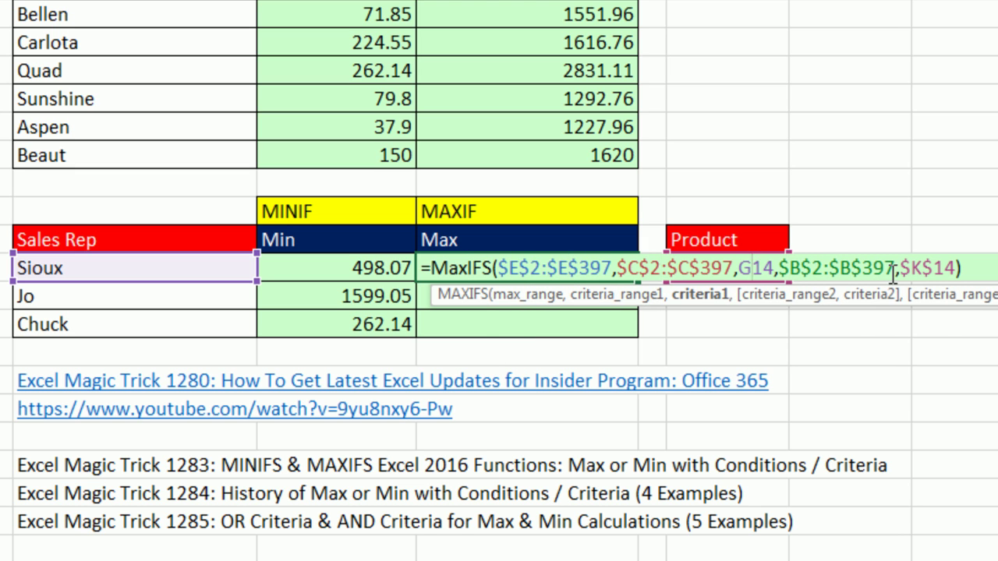
key(ctrl+Return)
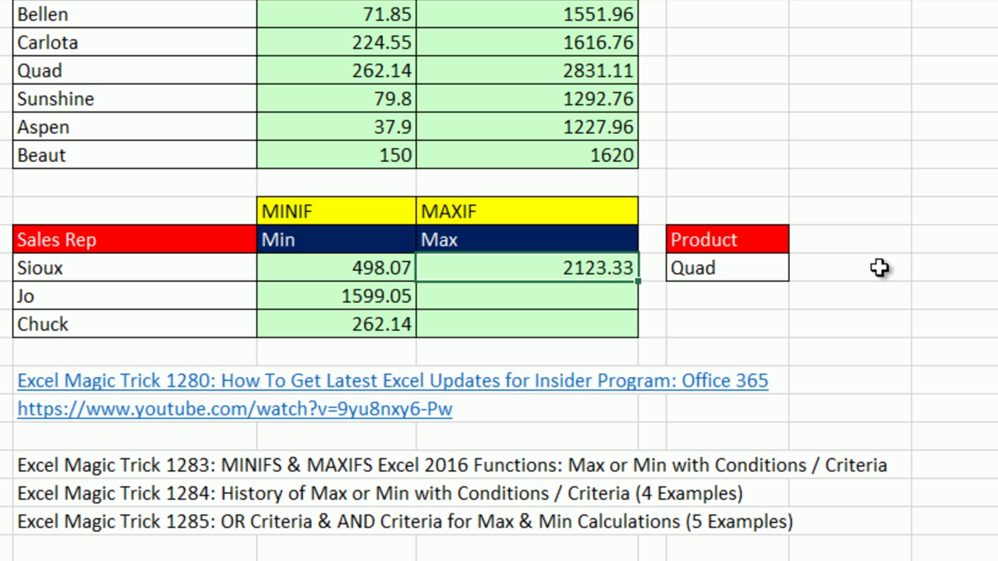
Fill the I14 MAXIFS formula down through I16 and check the formulas in I16 and H16
double_click(637, 280)
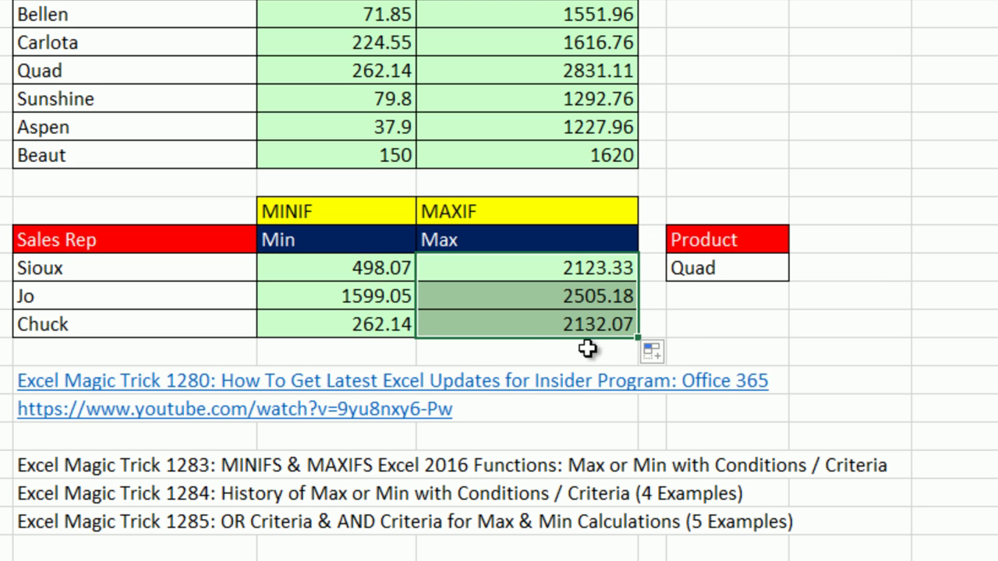
click(535, 328)
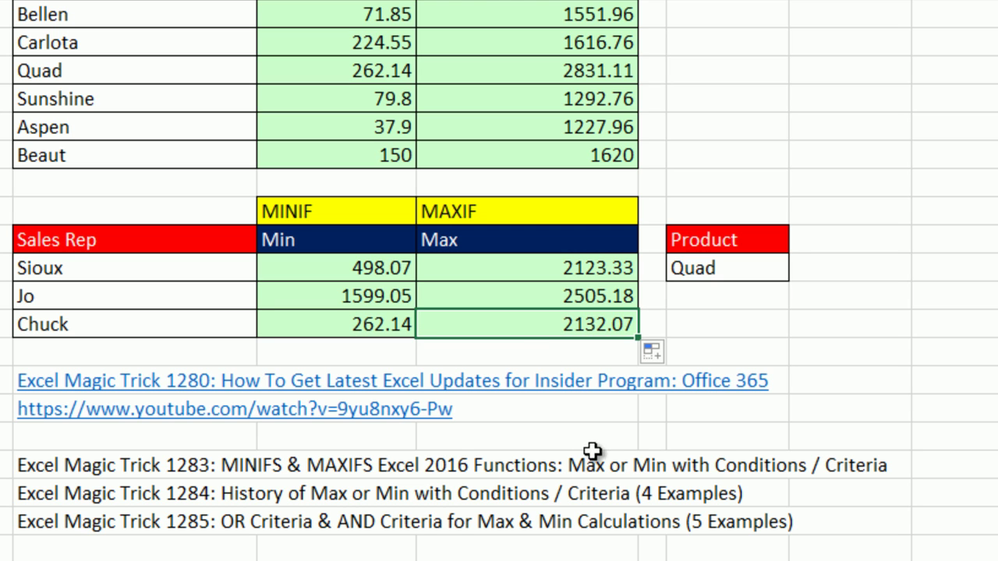
key(F2)
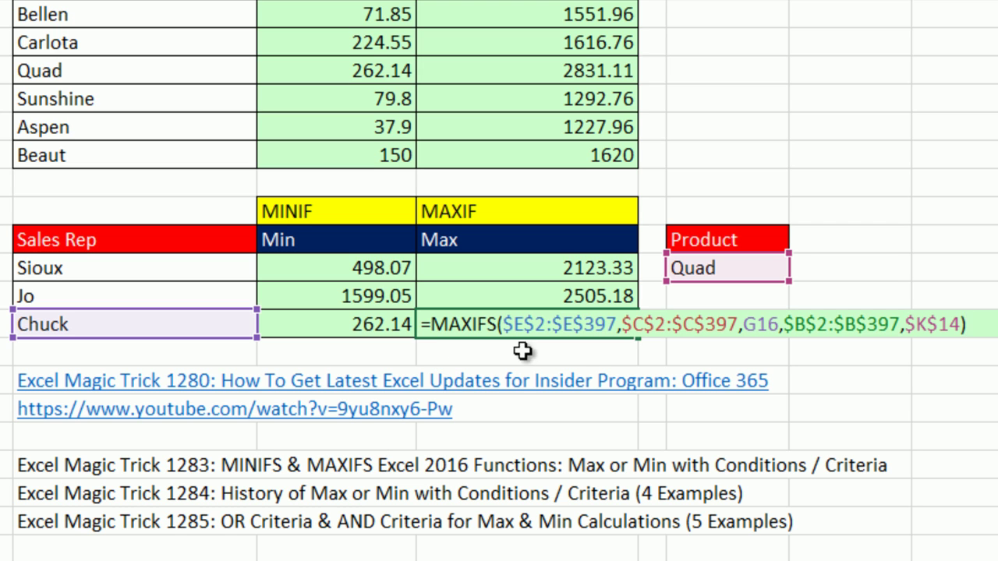
key(Escape)
double_click(376, 326)
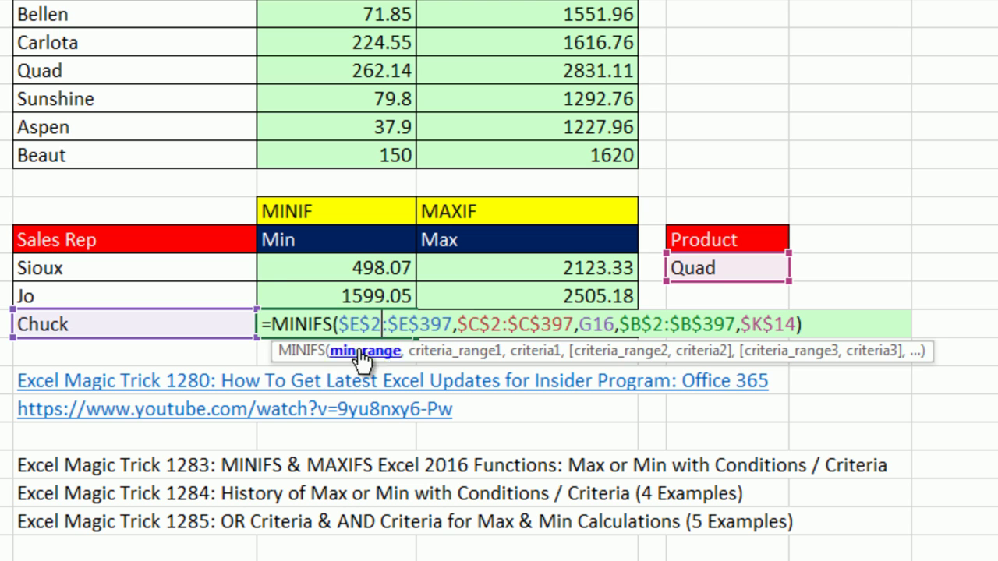